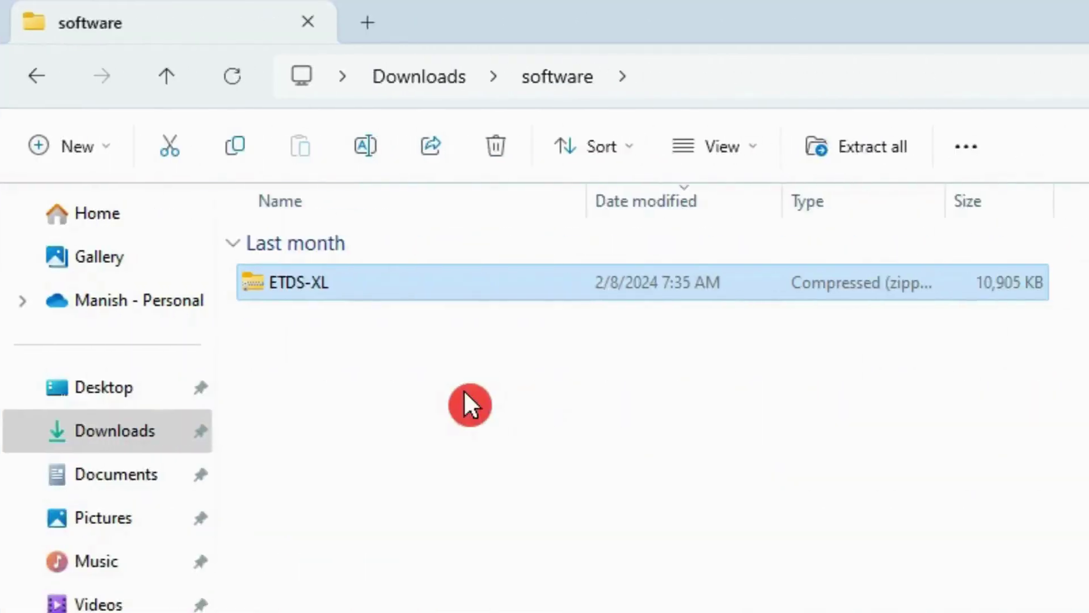
Extract the ETDS-XL zip in Downloads\software into a new ETDS-XL folder
right_click(485, 283)
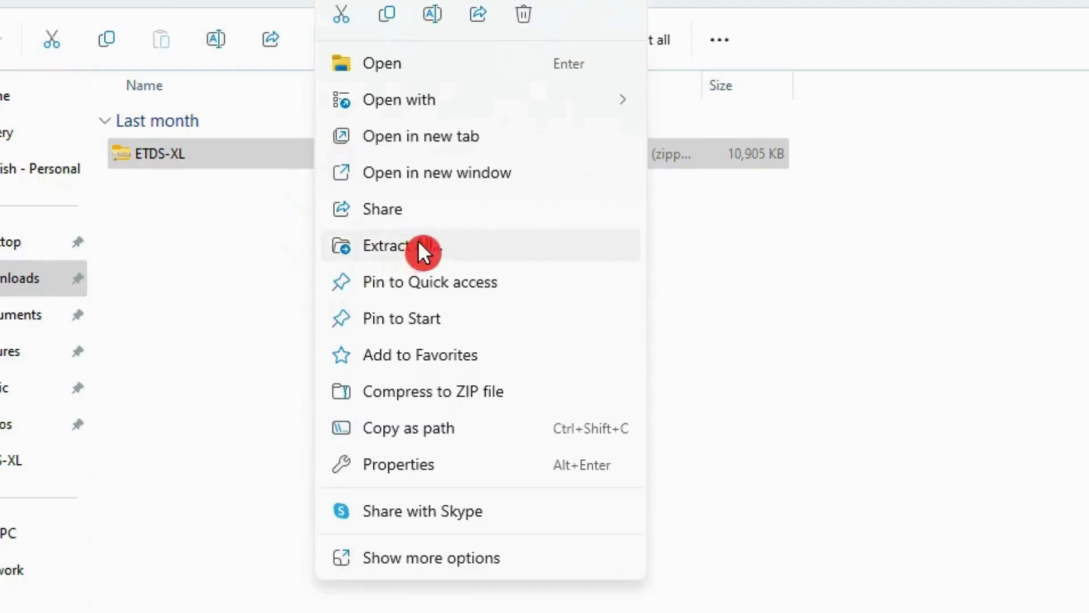
left_click(422, 250)
left_click(930, 559)
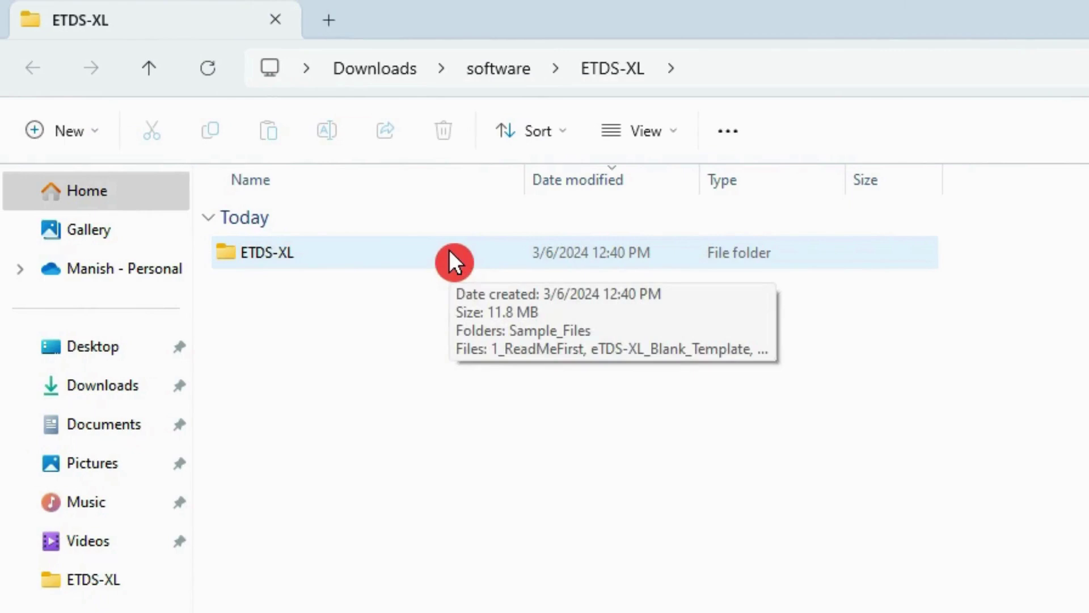
Open the extracted ETDS-XL folder and select the eTDS-XL_Blank_Template workbook
double_click(451, 256)
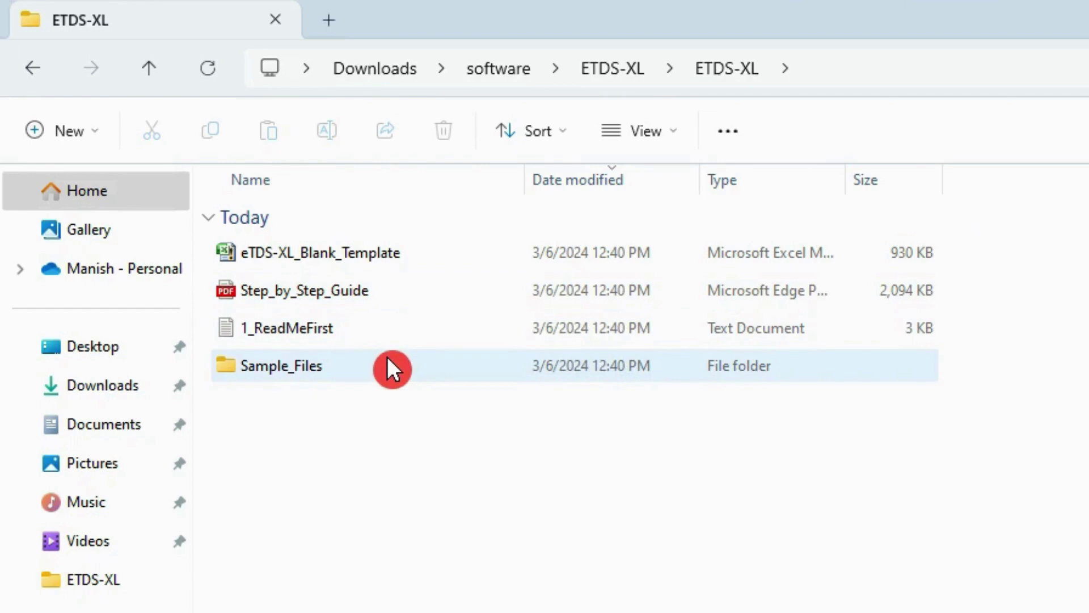
left_click(444, 252)
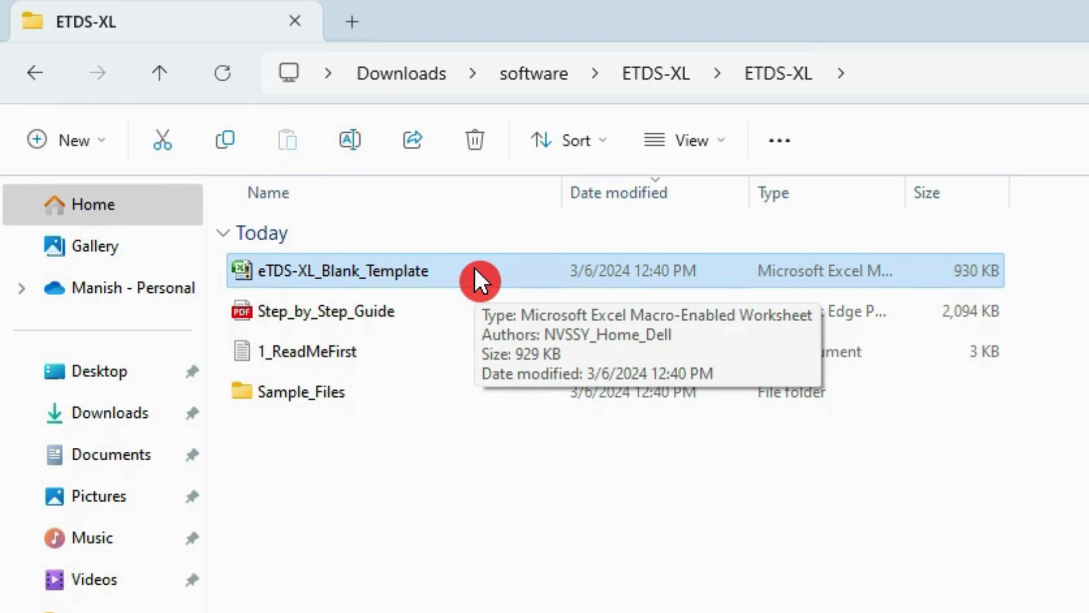
Tick Unblock in eTDS-XL_Blank_Template's Properties and apply the change
right_click(475, 269)
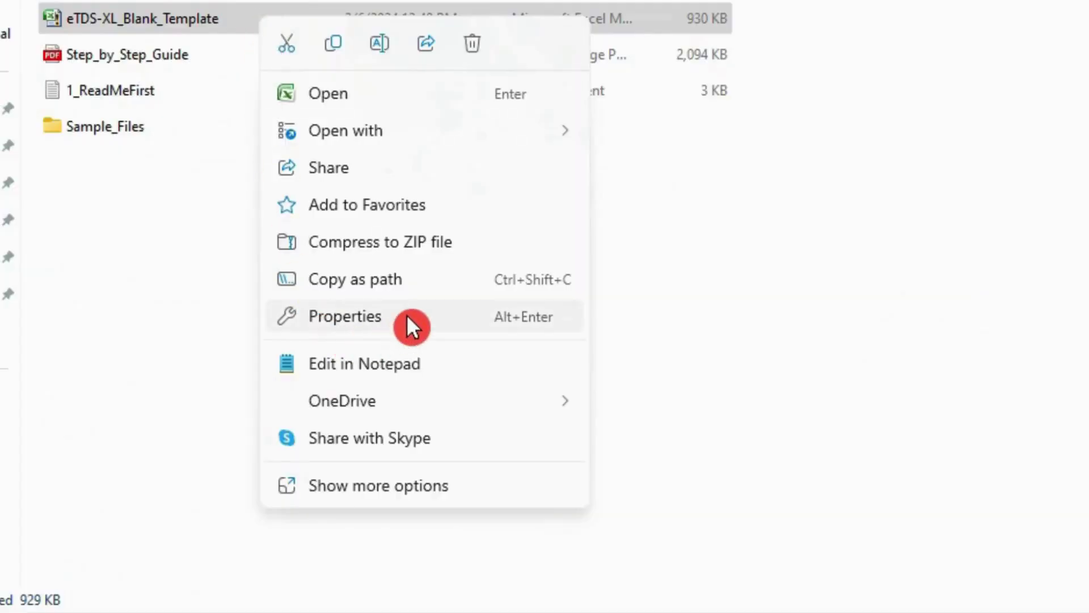
left_click(407, 315)
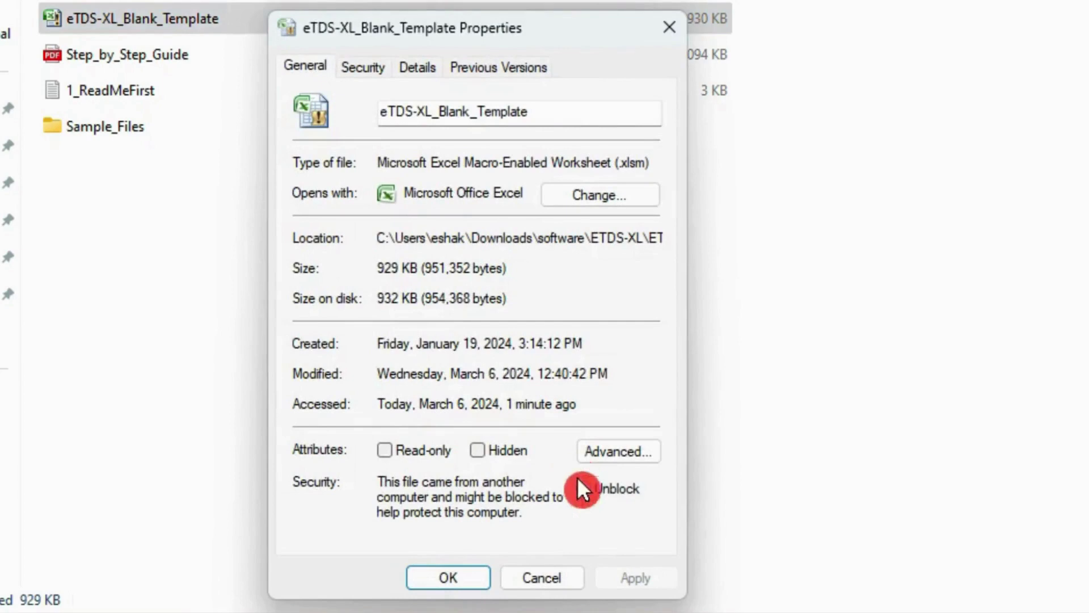
left_click(584, 490)
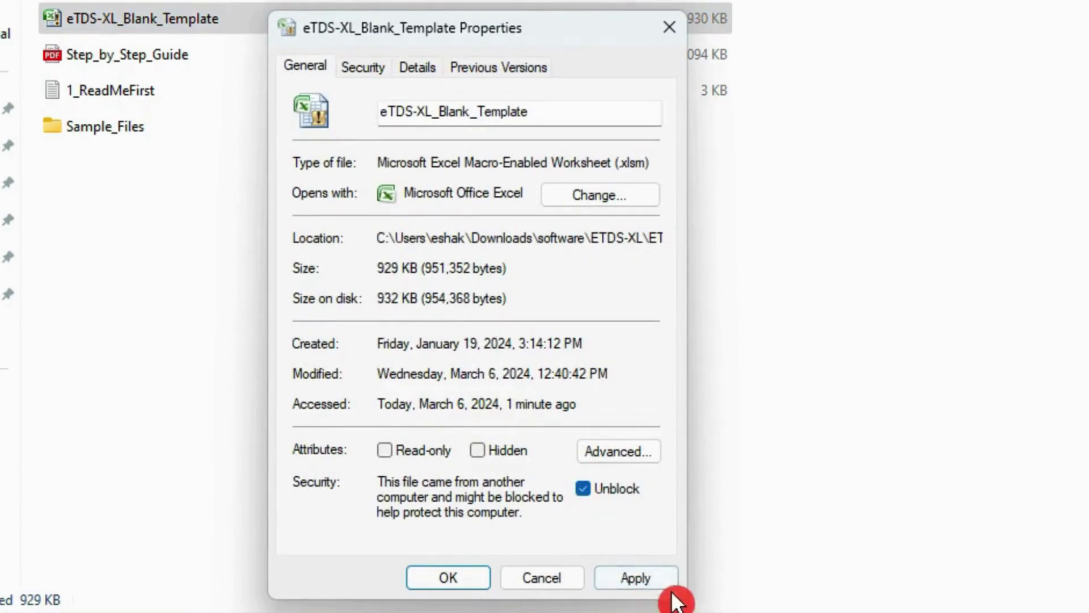
left_click(661, 578)
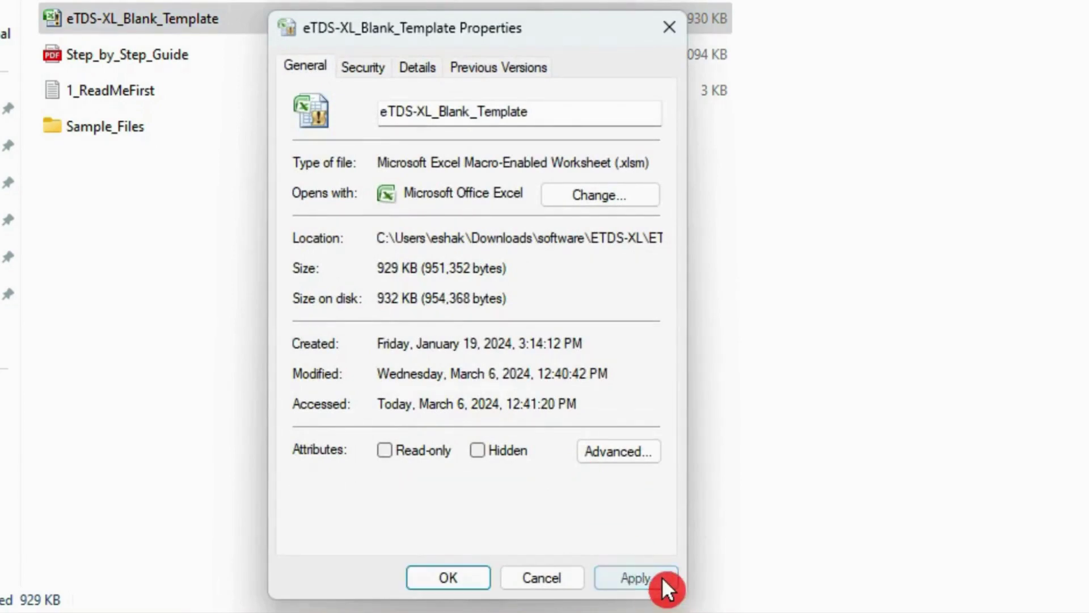
left_click(470, 573)
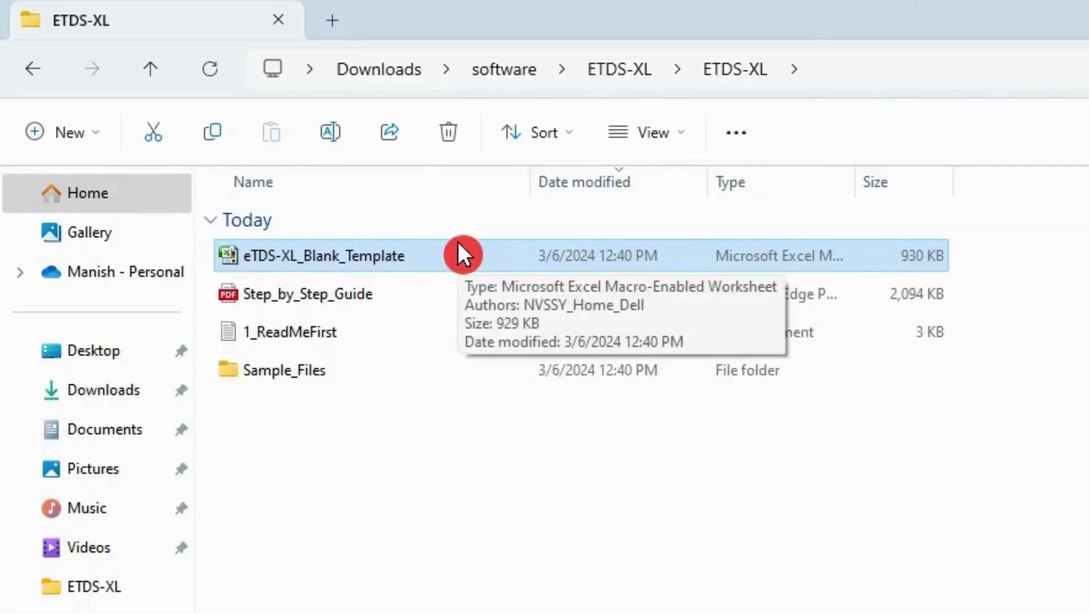
Open eTDS-XL_Blank_Template in Excel and choose Enable this content in the security options
double_click(458, 244)
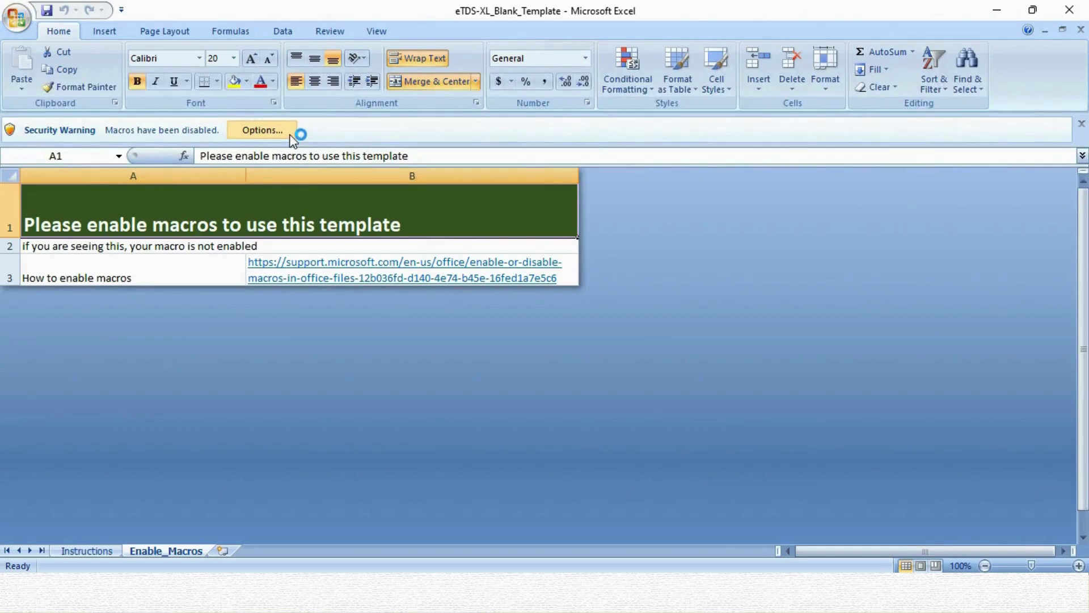
left_click(291, 136)
left_click(283, 135)
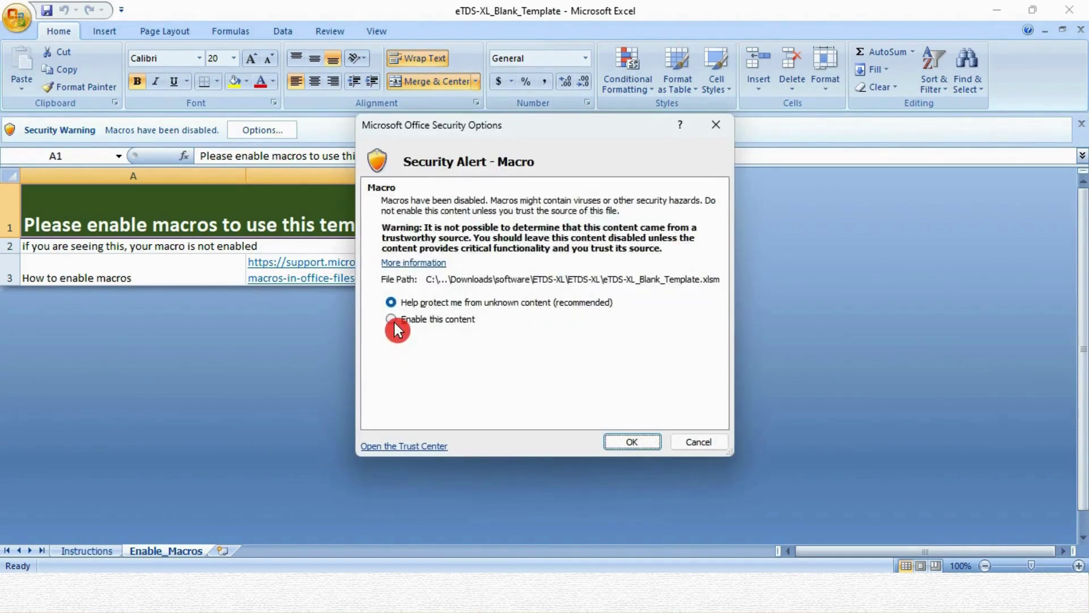
left_click(393, 319)
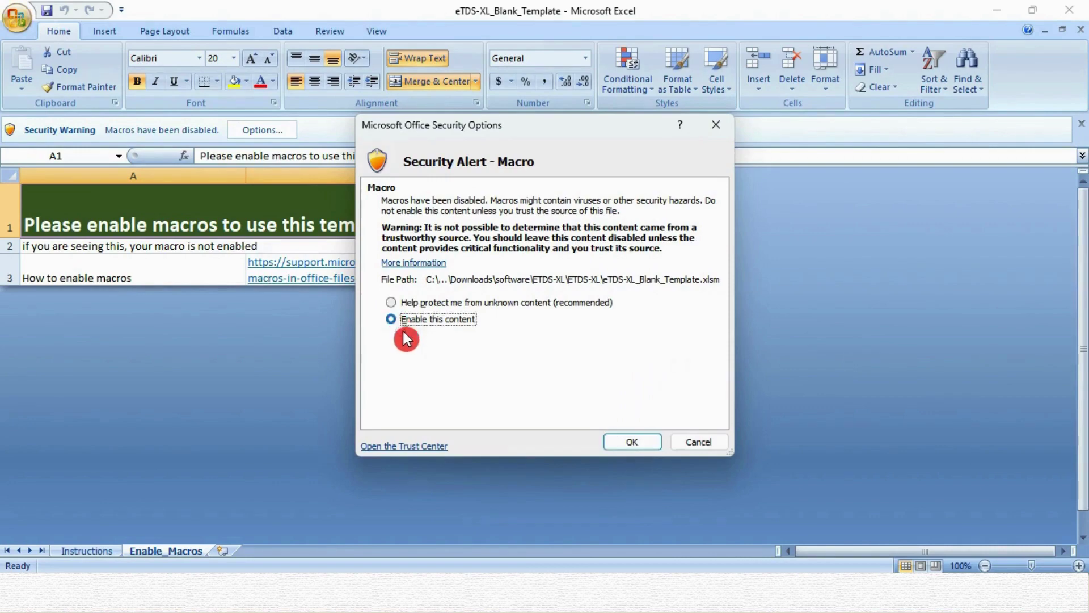
left_click(648, 440)
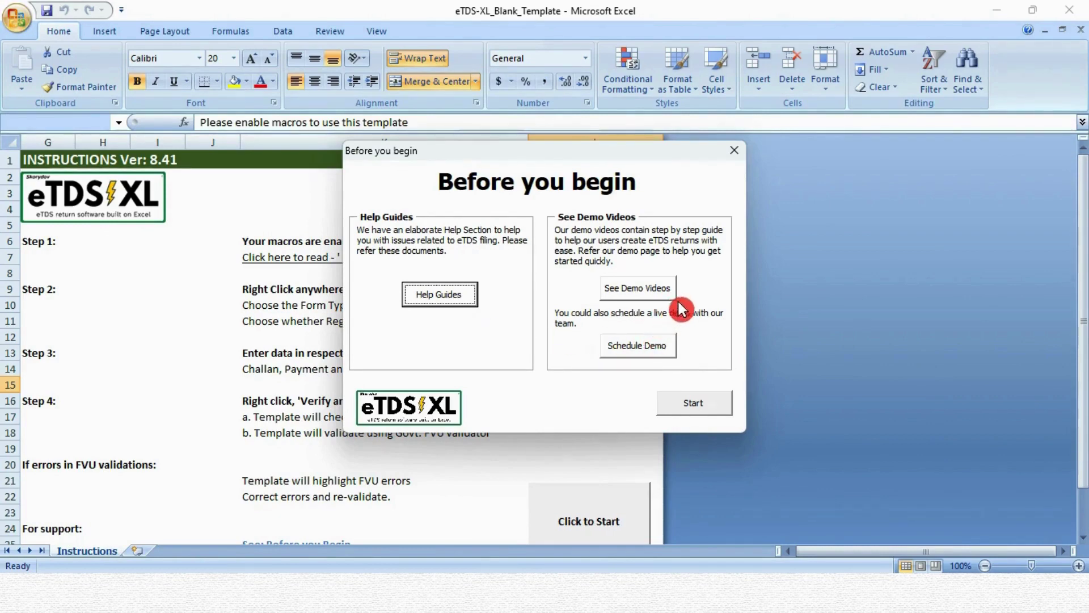
Choose Start on the Before you begin form to reach Choose Form
left_click(714, 399)
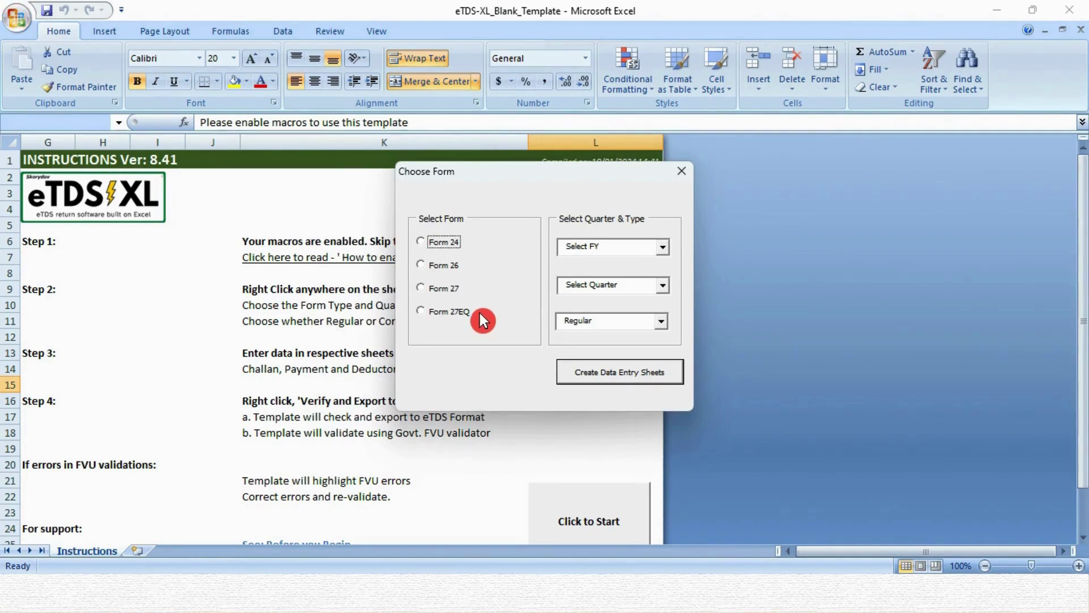
Select Form 26, FY 2023-24, Quarter 3, Regular and create the data entry sheets
left_click(422, 264)
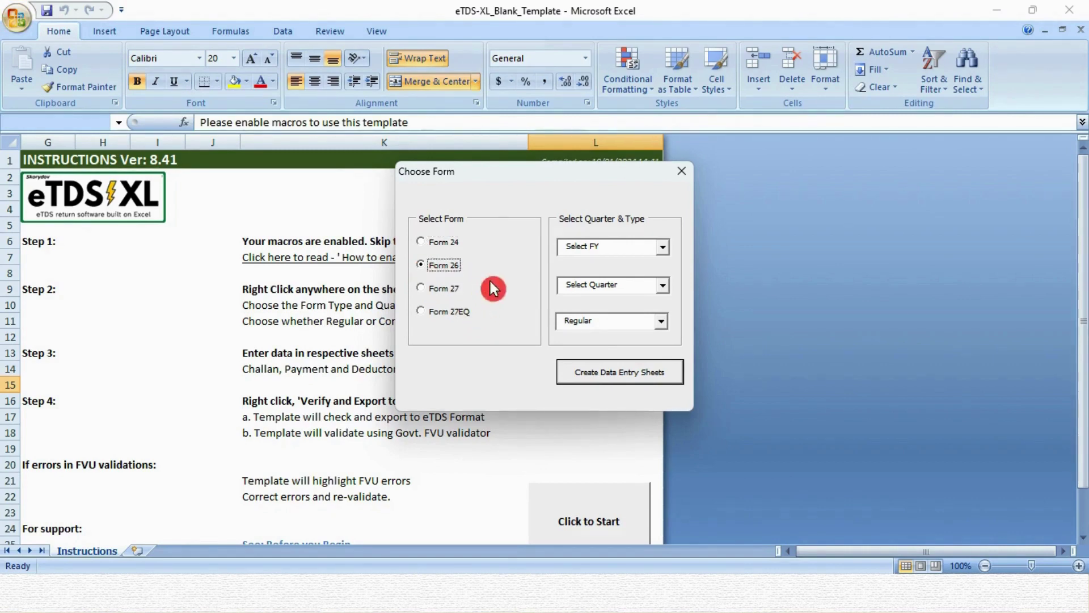
left_click(630, 243)
left_click(629, 273)
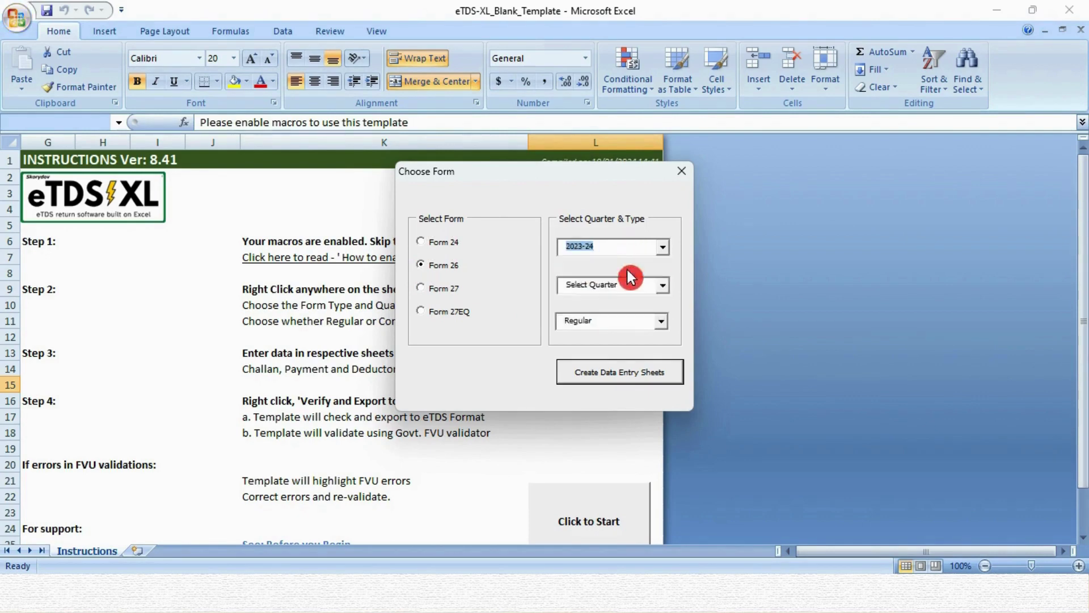
left_click(635, 279)
left_click(631, 325)
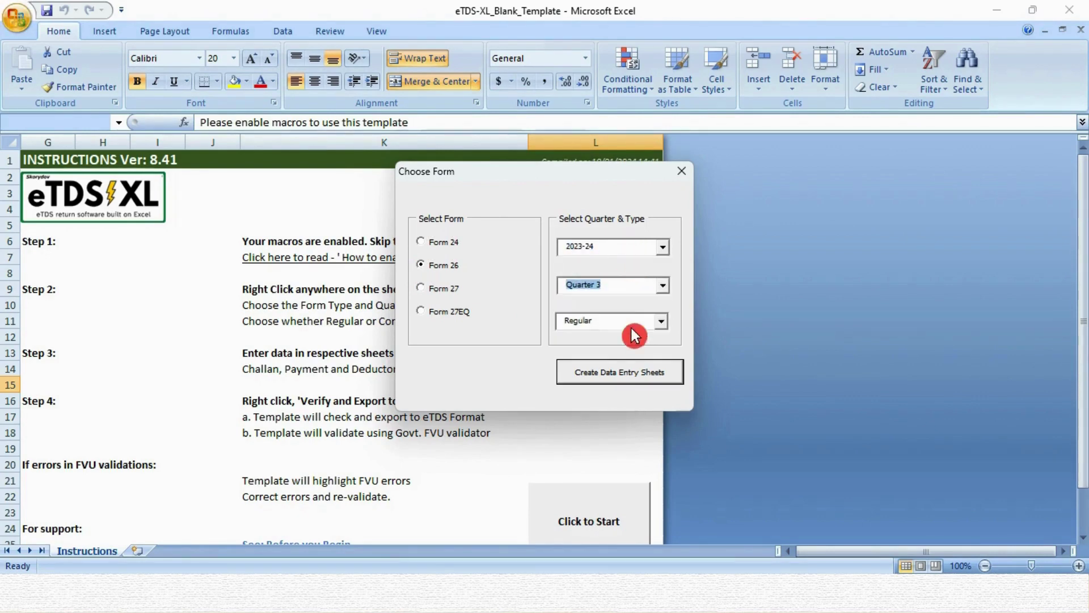
left_click(636, 322)
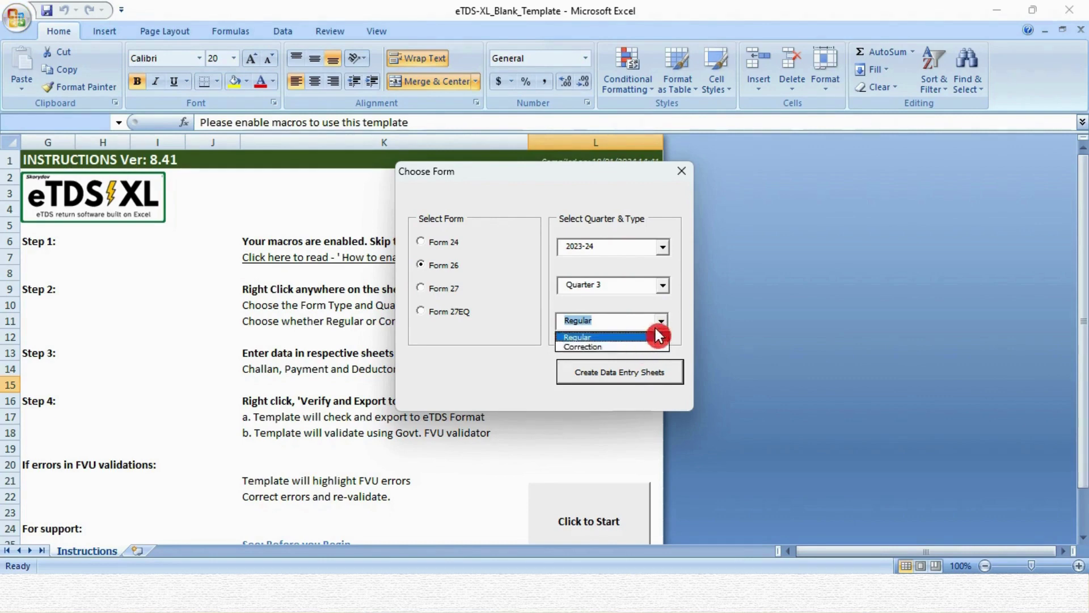
left_click(656, 336)
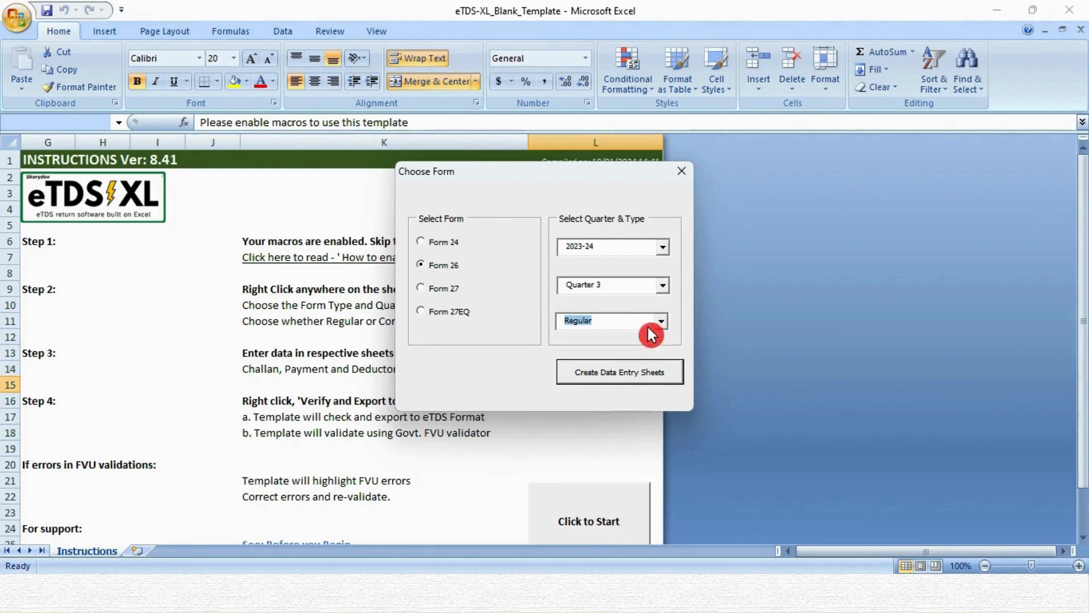
left_click(675, 374)
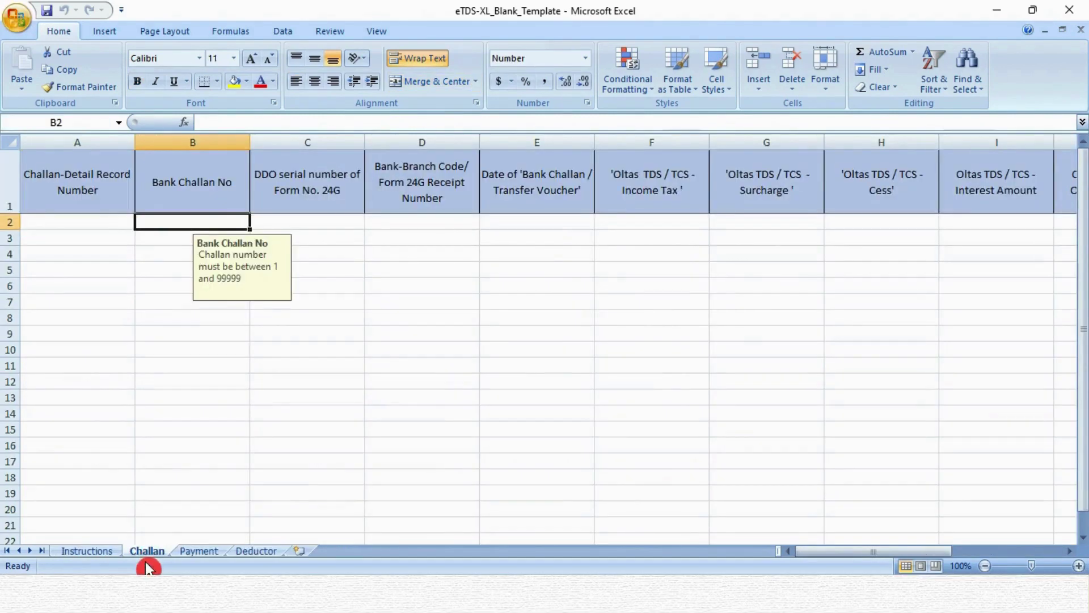
Browse the Payment and Deductor sheets, then return to the sample workbook's Challan sheet
left_click(199, 561)
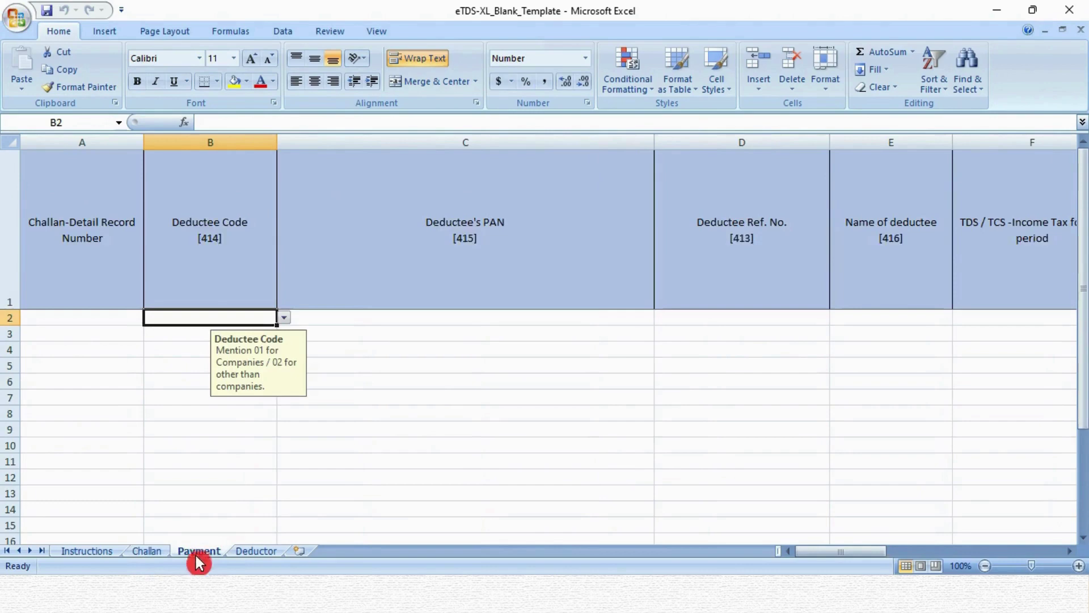
left_click(259, 552)
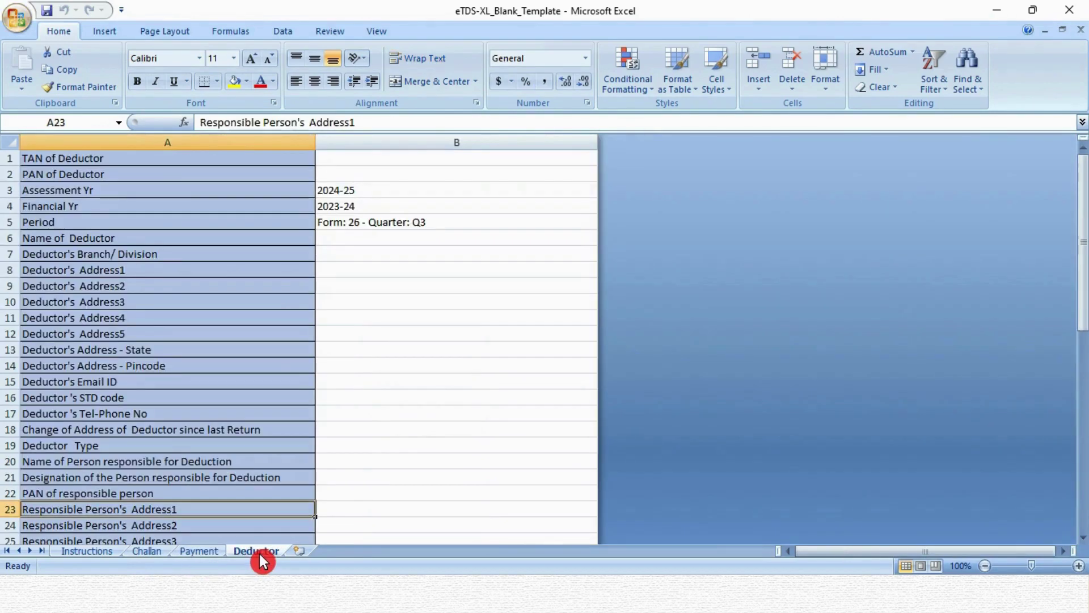
left_click(147, 551)
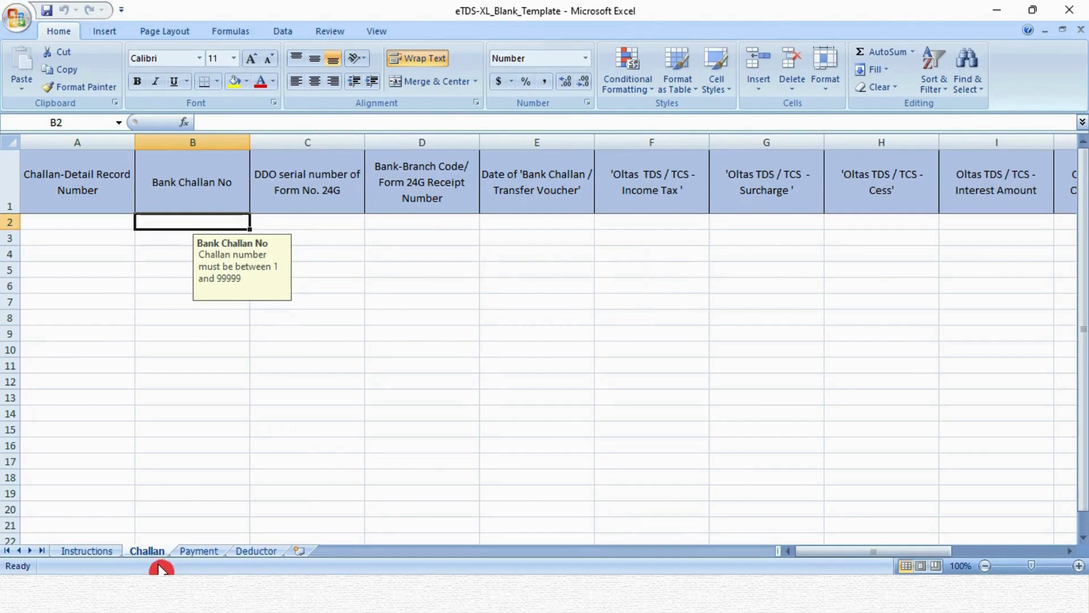
left_click(203, 551)
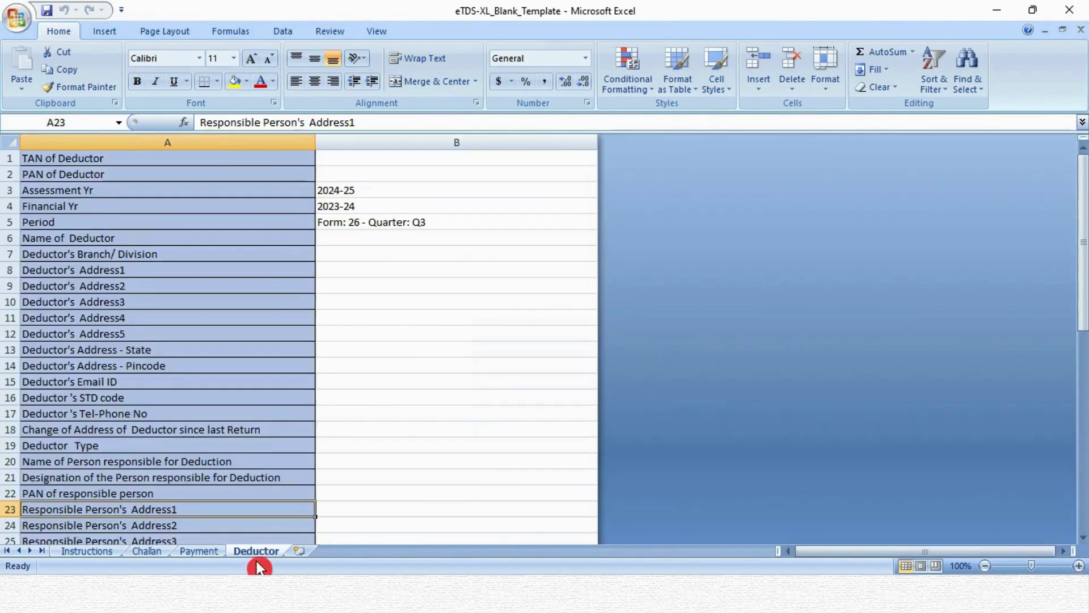
left_click(257, 552)
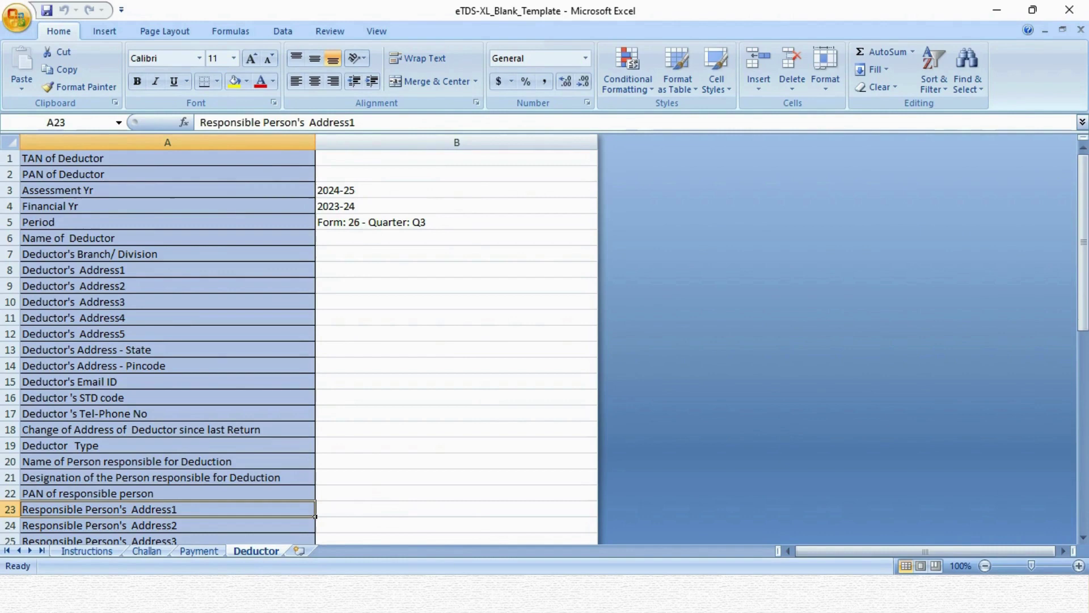
left_click(151, 562)
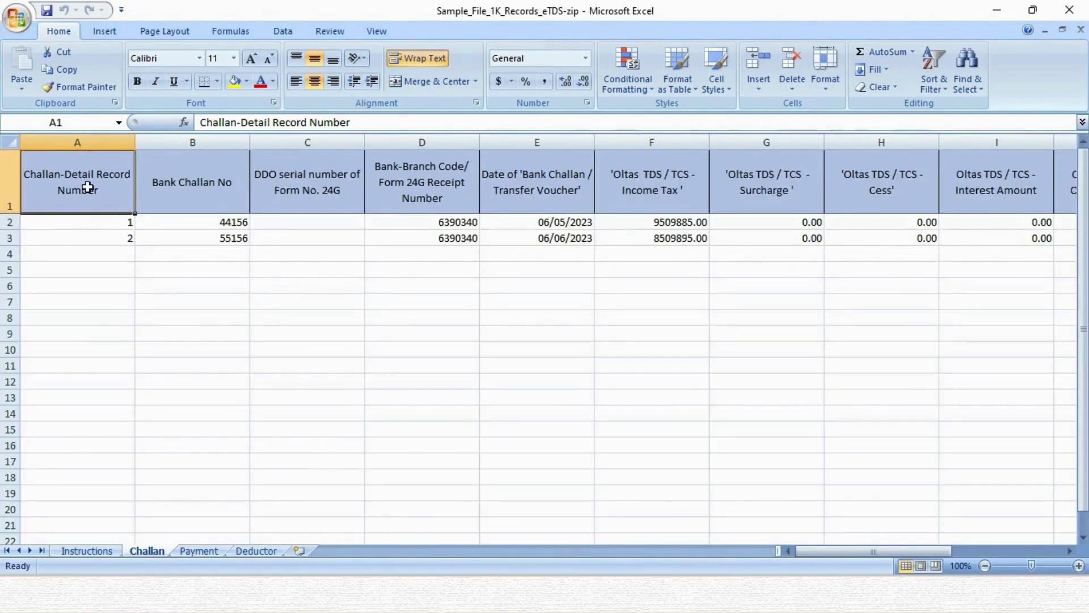
Review the Challan Record Number, Bank Challan No, DDO serial, Bank-Branch Code and date columns
left_click(102, 135)
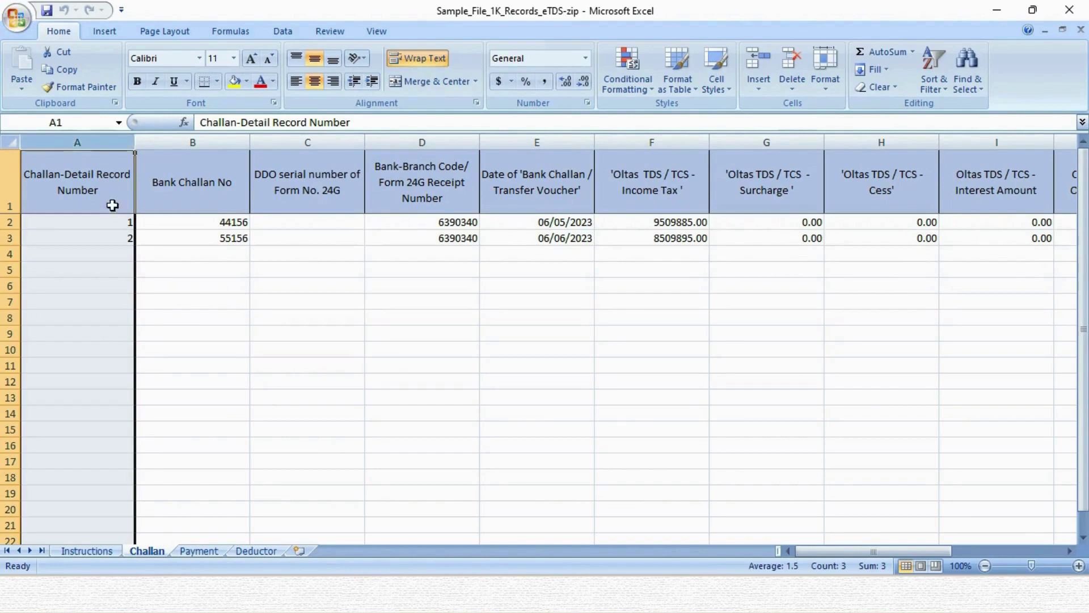
left_click(106, 223)
left_click(85, 243)
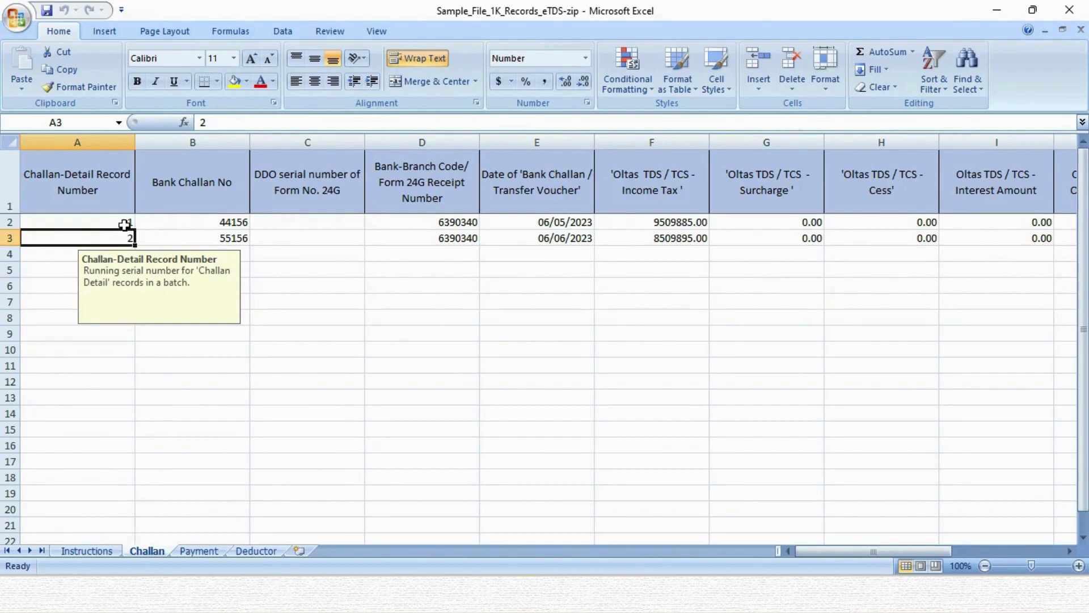
left_click(209, 140)
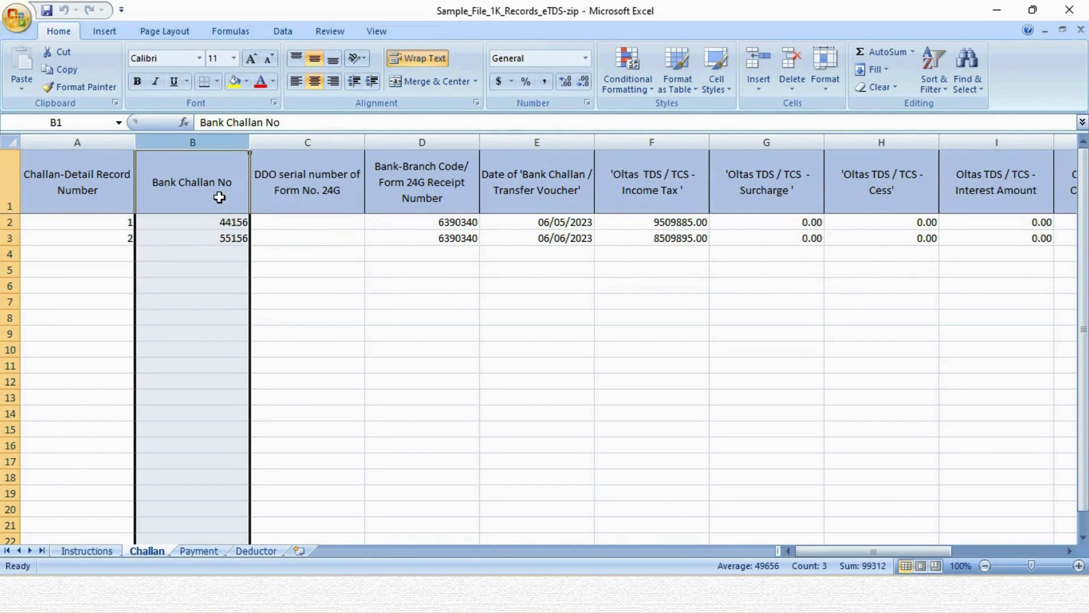
left_click(309, 141)
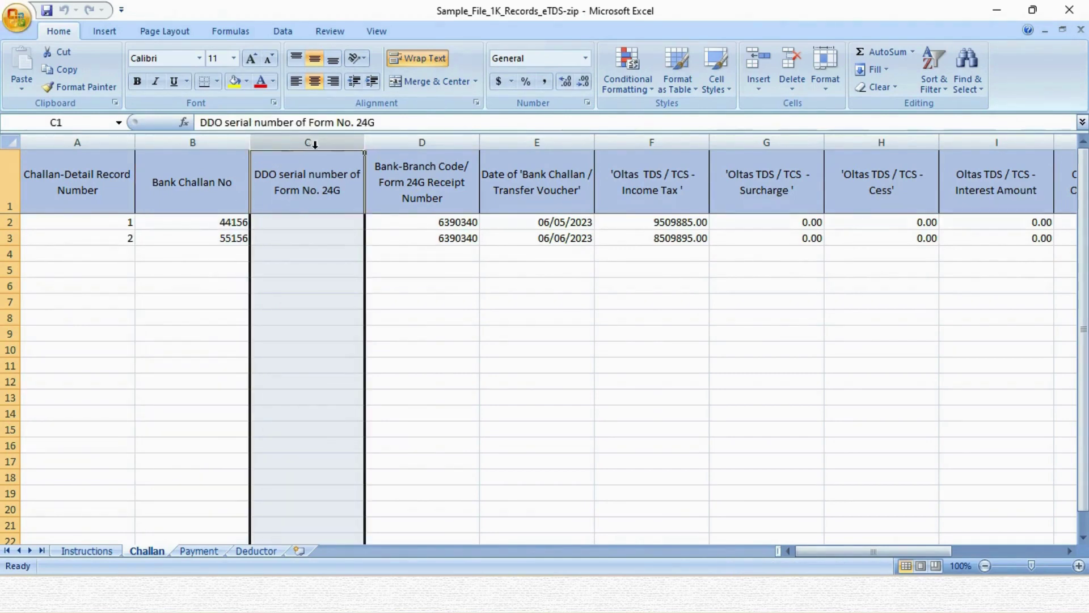
left_click(423, 143)
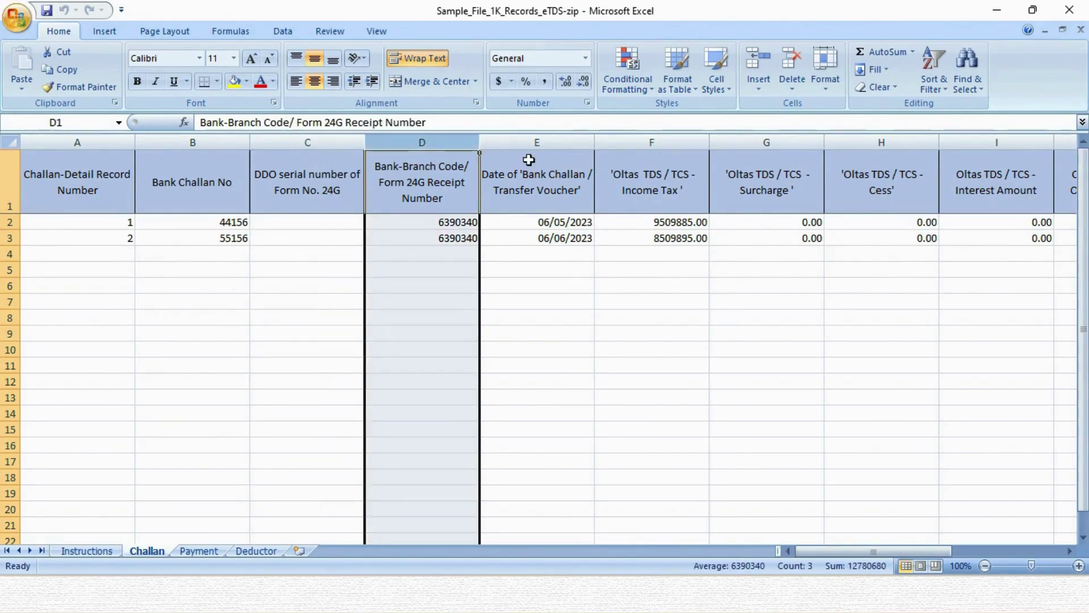
left_click(560, 143)
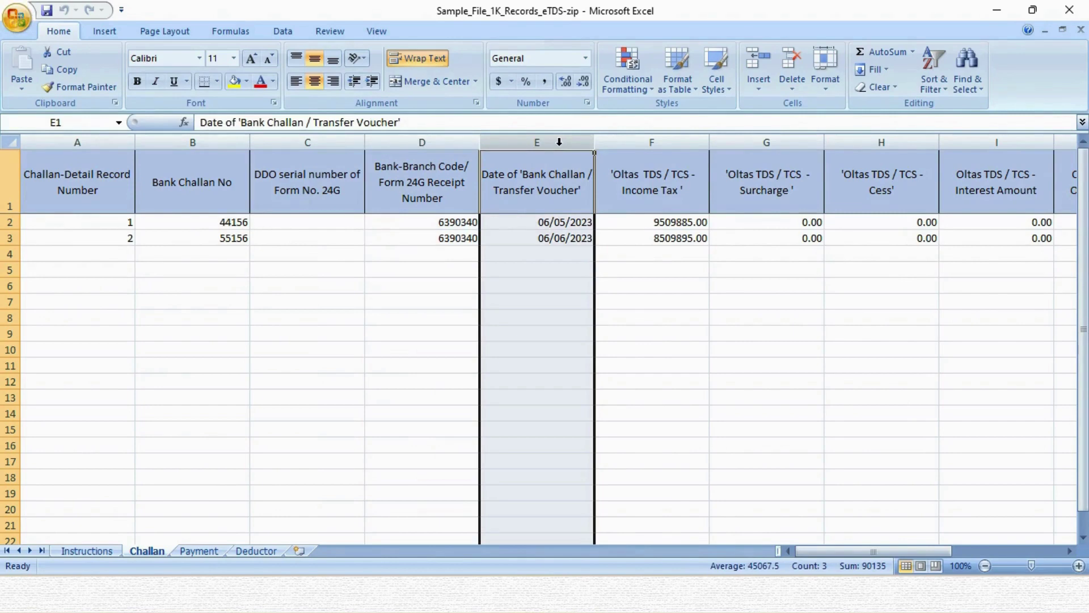
Review the Income Tax, Surcharge, Cess, Interest, Others, total deposit and Fee columns
left_click(654, 142)
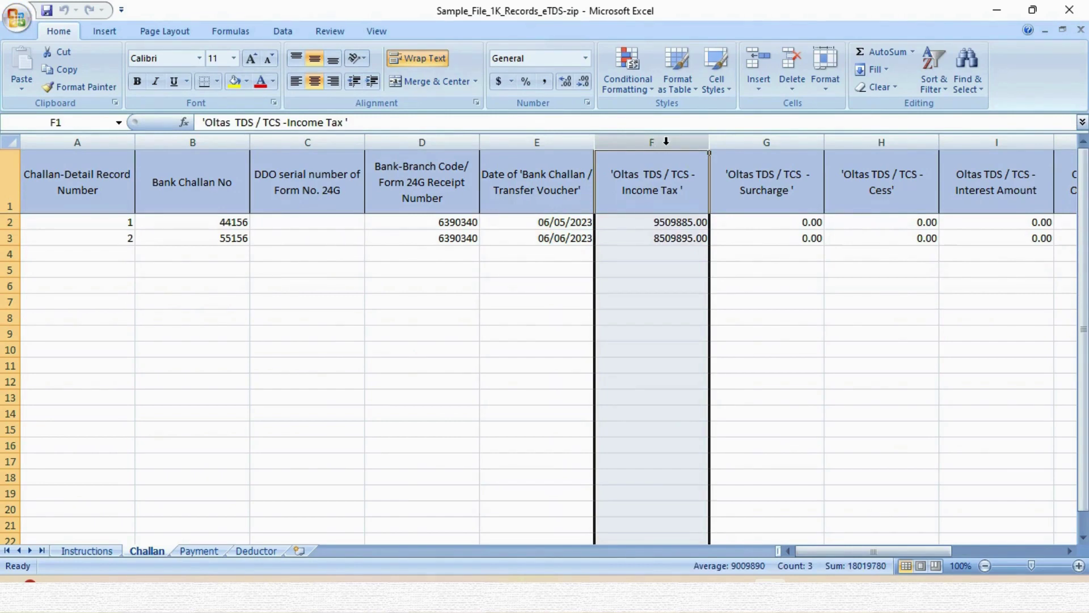
left_click(785, 143)
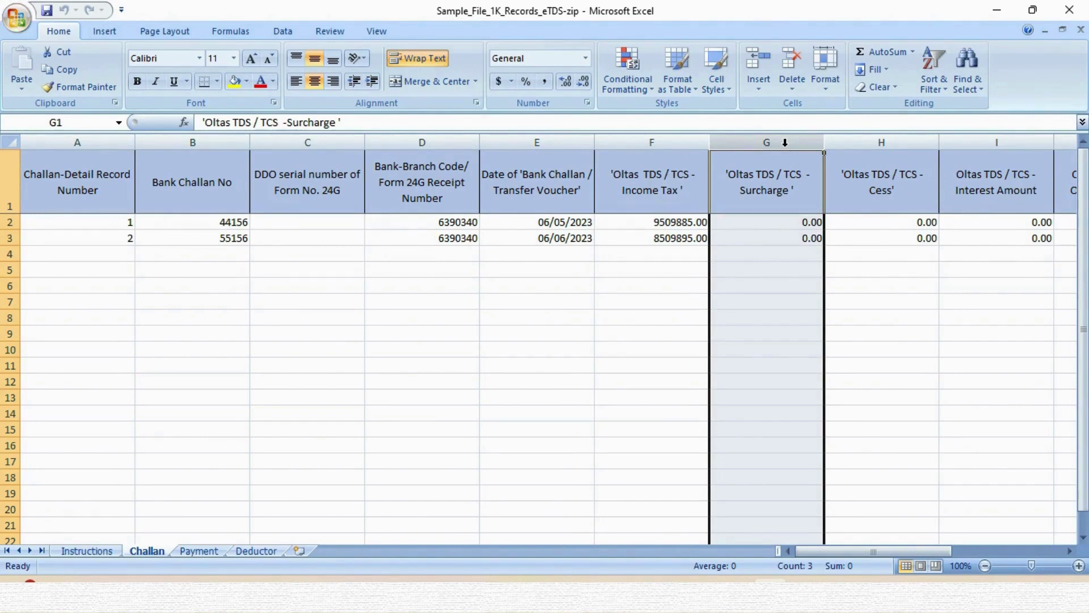
left_click(877, 142)
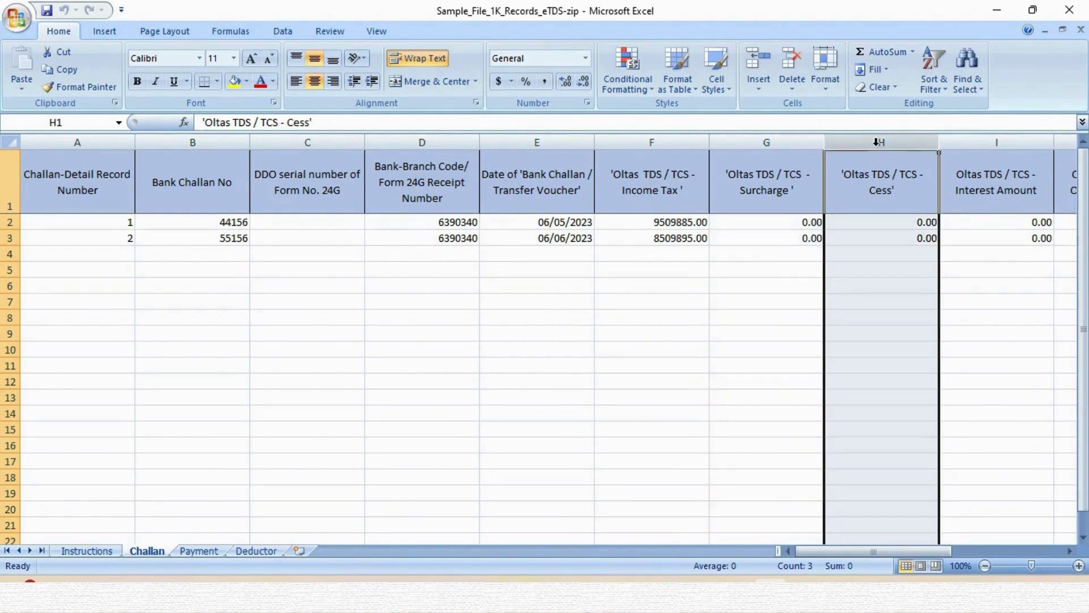
left_click(1018, 139)
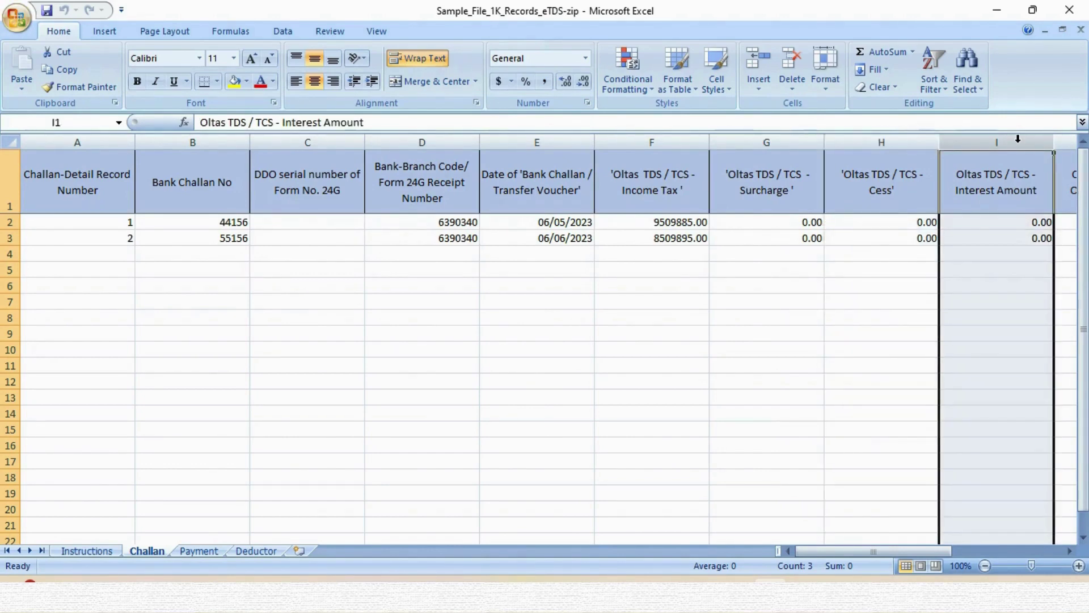
key("Right")
left_click(1017, 139)
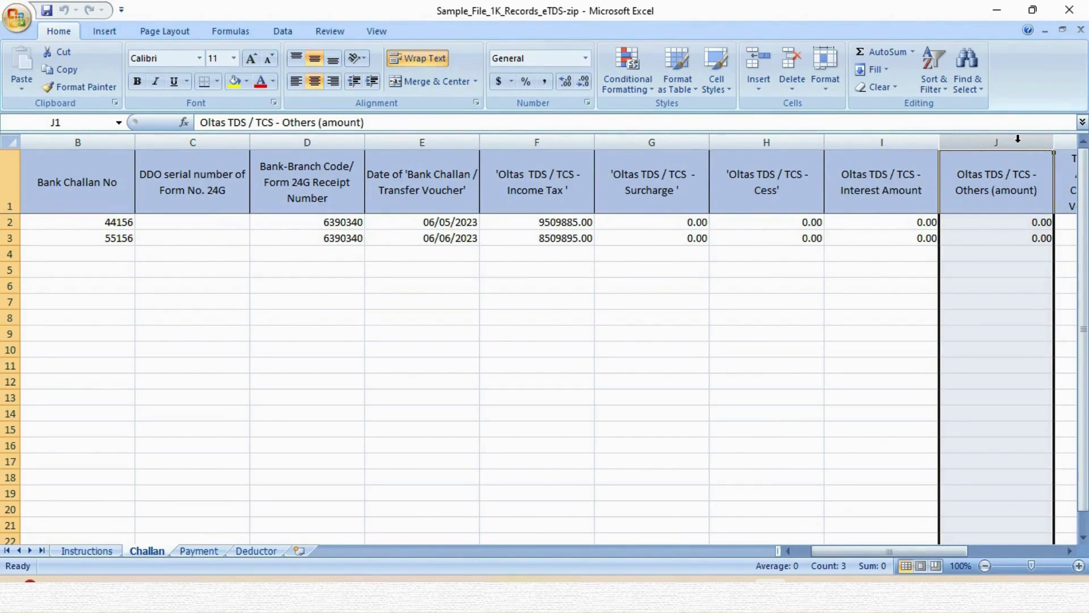
key("Right")
left_click(1018, 139)
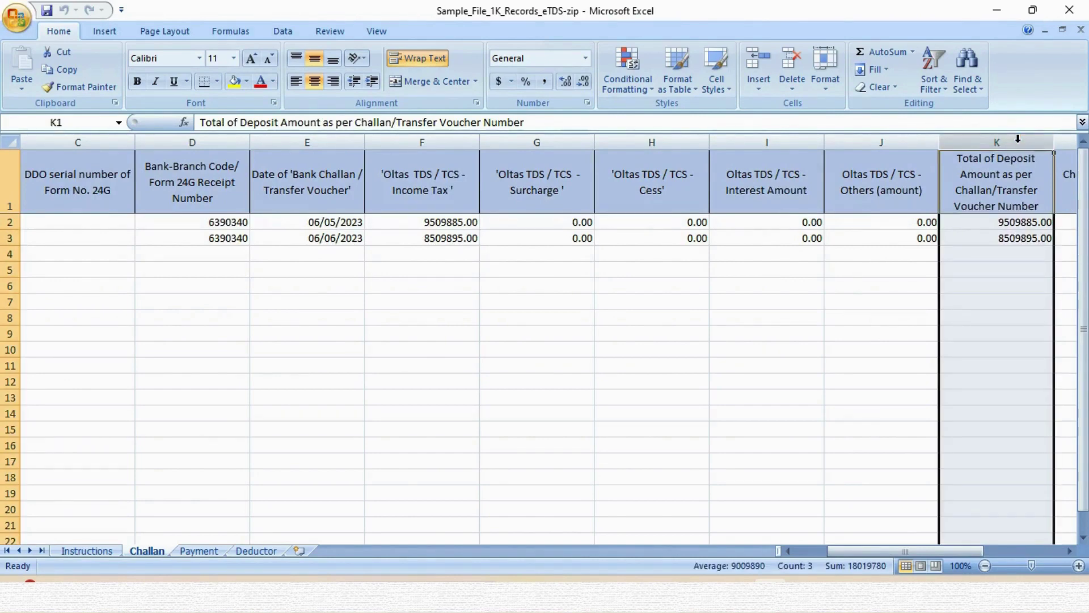
key("Right")
key("Right")
key("Right")
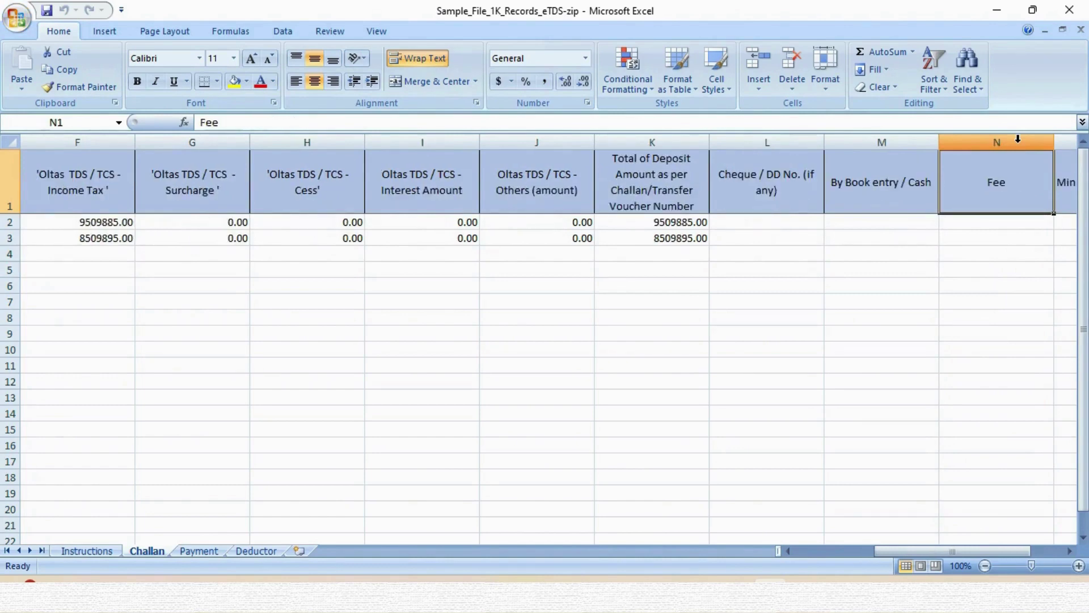
left_click(1019, 139)
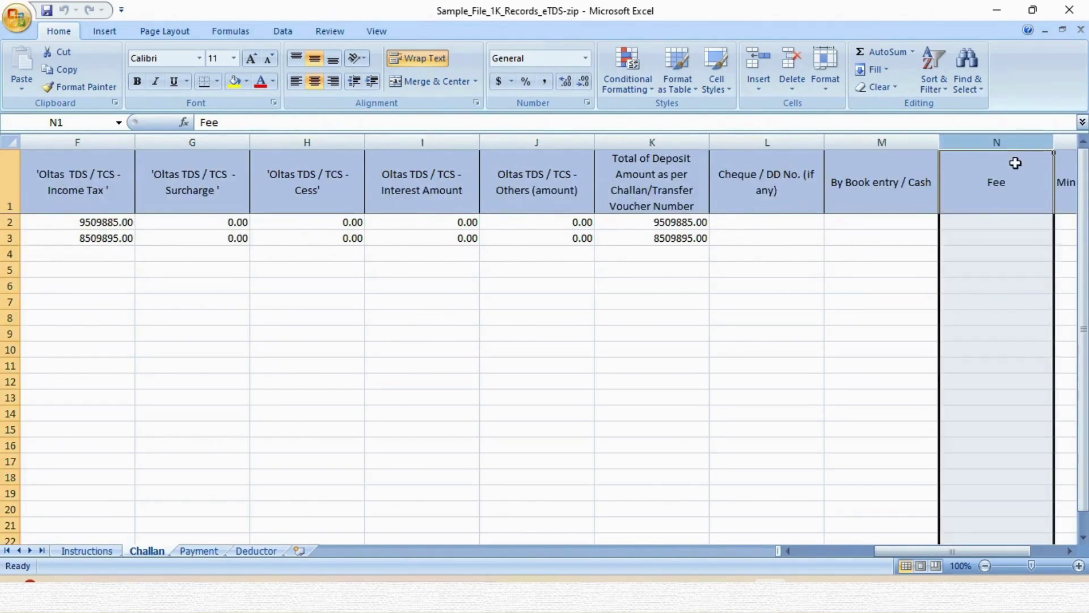
key("Right")
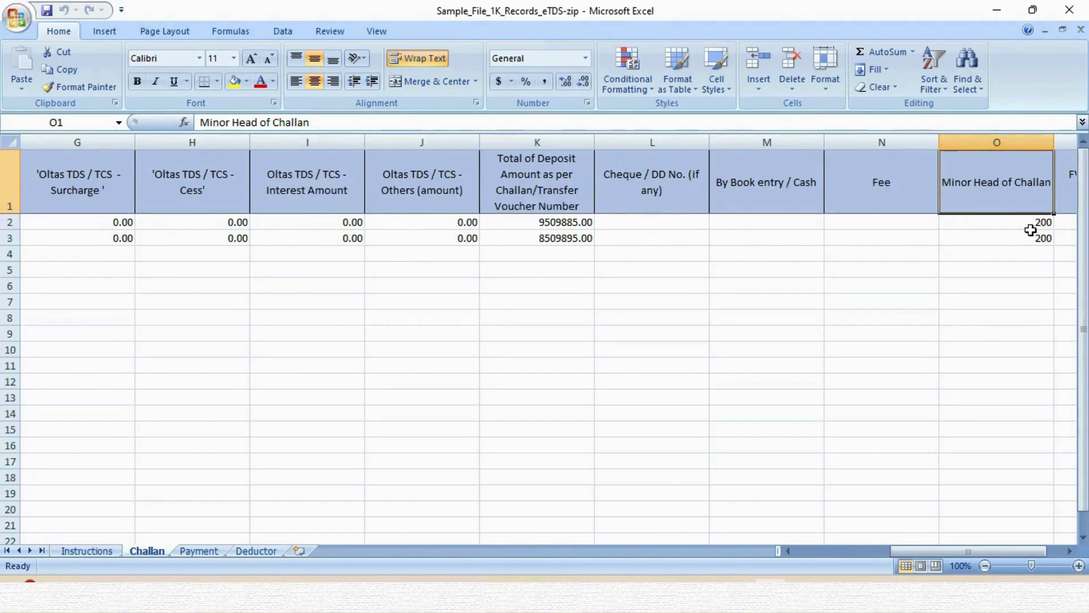
View the allowed Minor Head codes 100–400 in cell O2's dropdown
left_click(1013, 230)
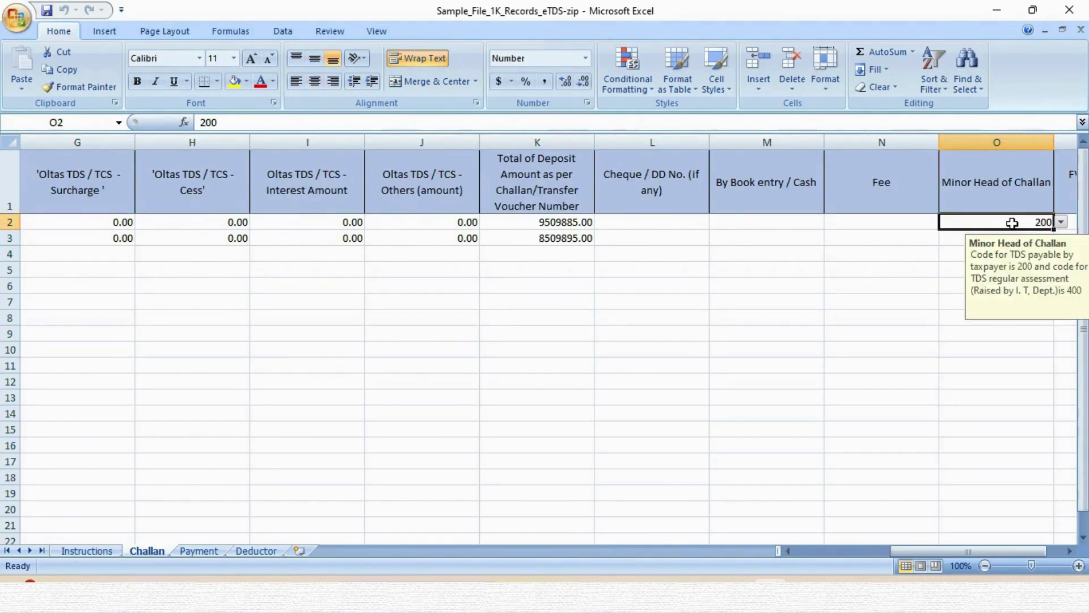
left_click(1061, 222)
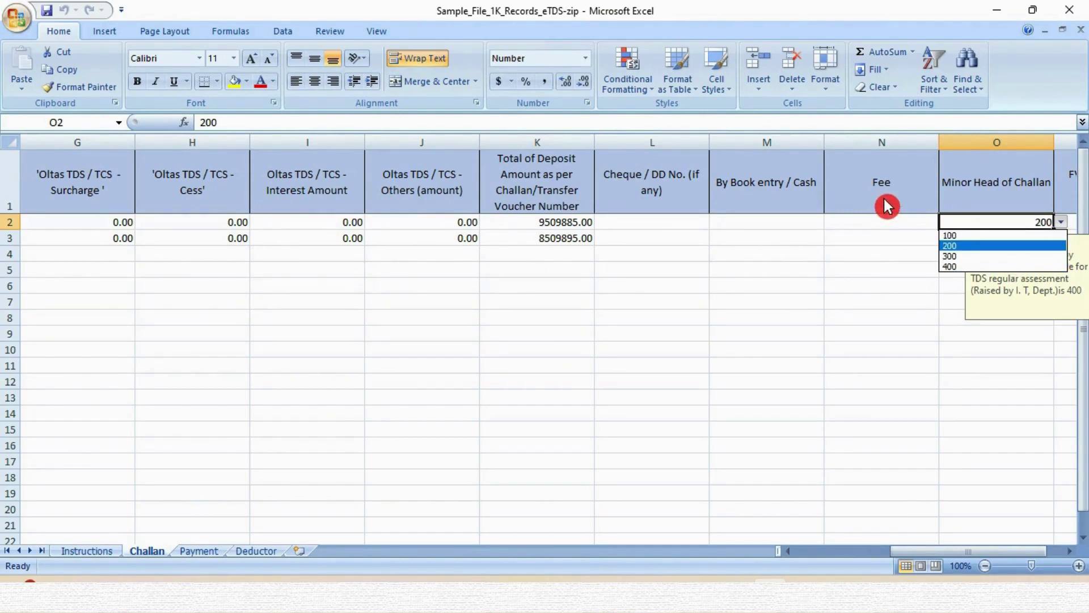
left_click(198, 551)
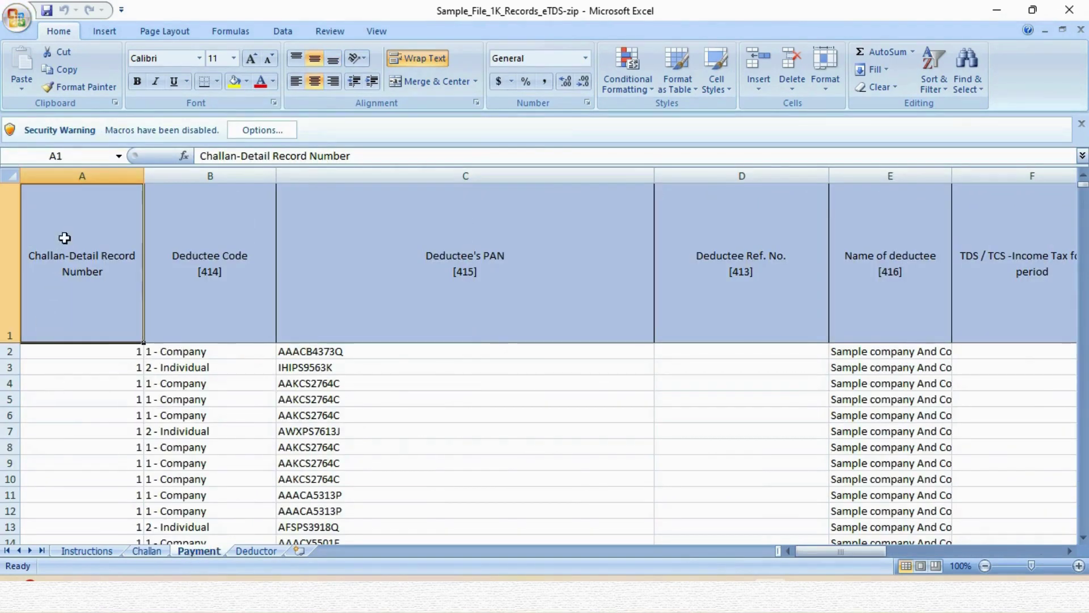
left_click(106, 176)
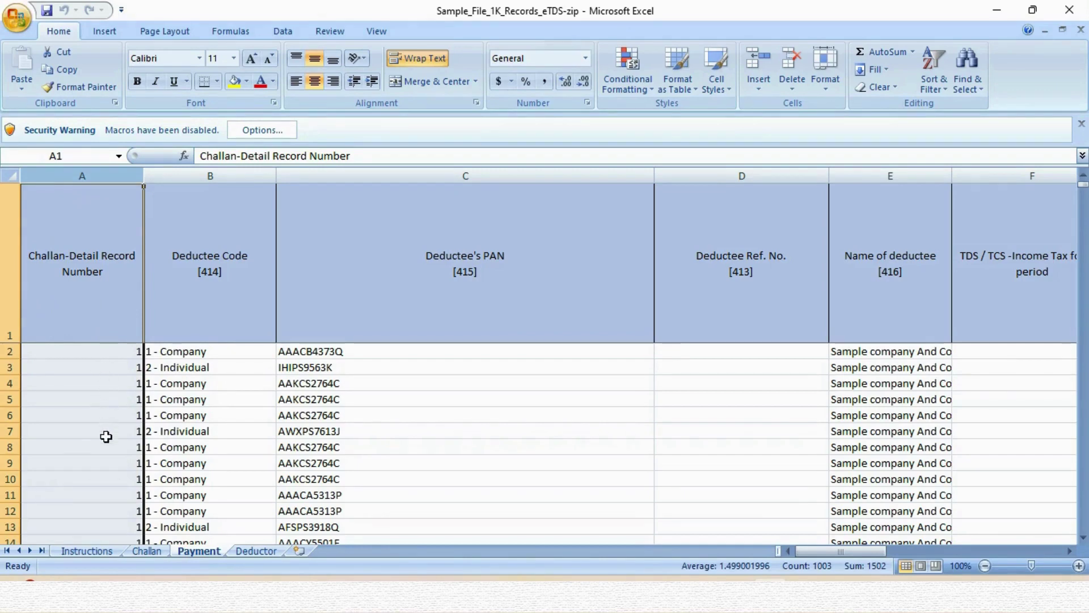
left_click(219, 172)
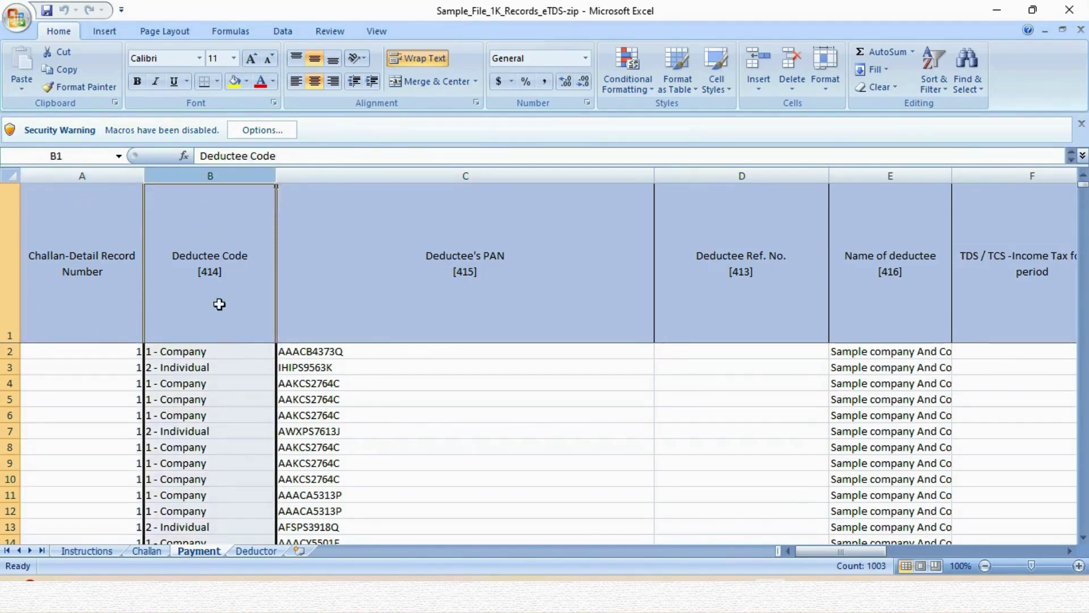
left_click(216, 354)
left_click(282, 352)
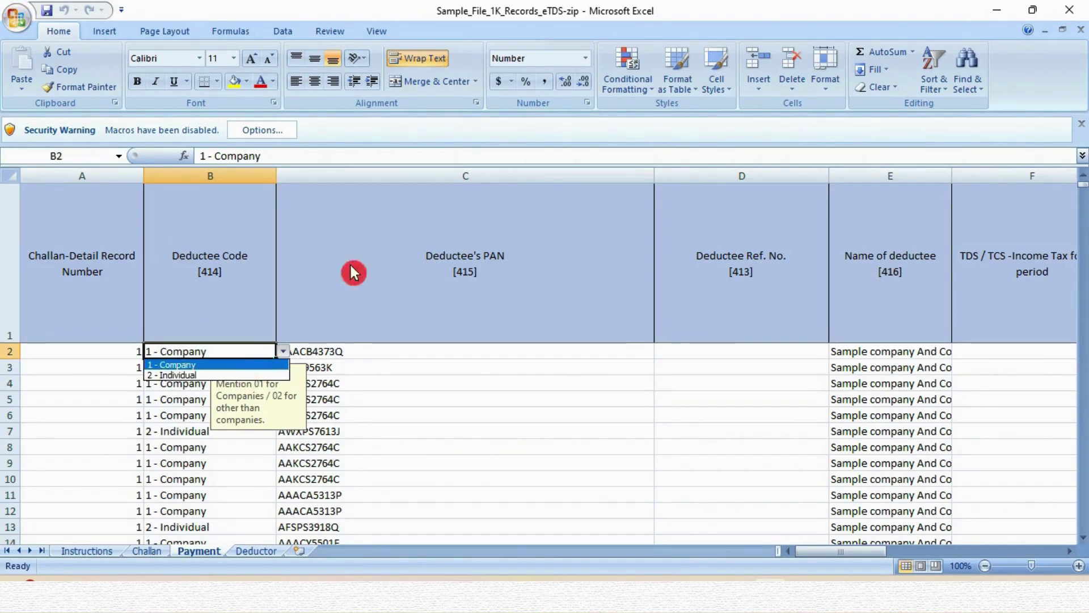
key("Escape")
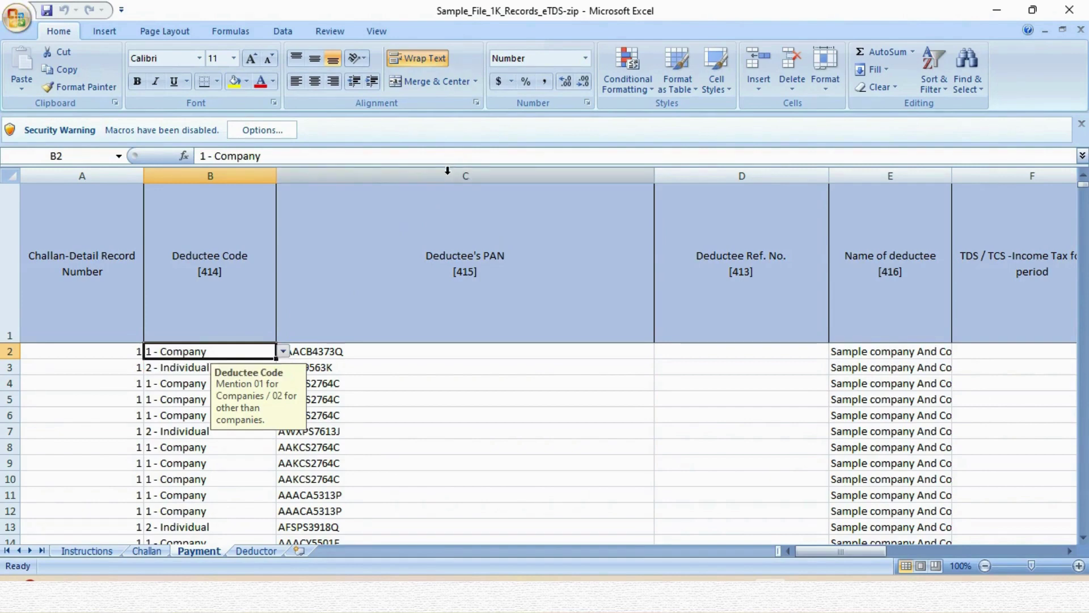
left_click(447, 171)
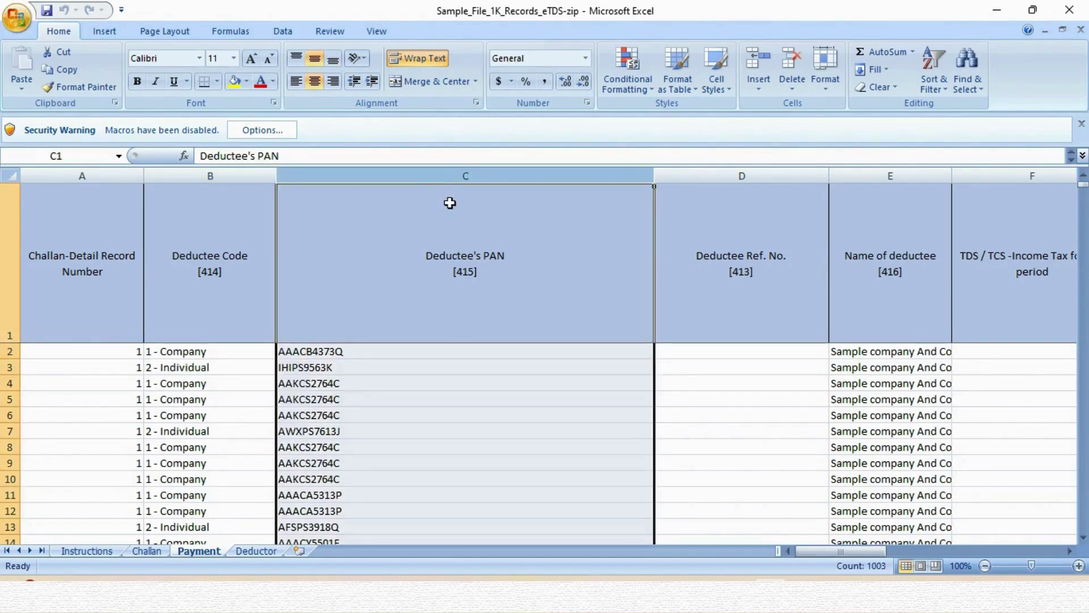
left_click(742, 175)
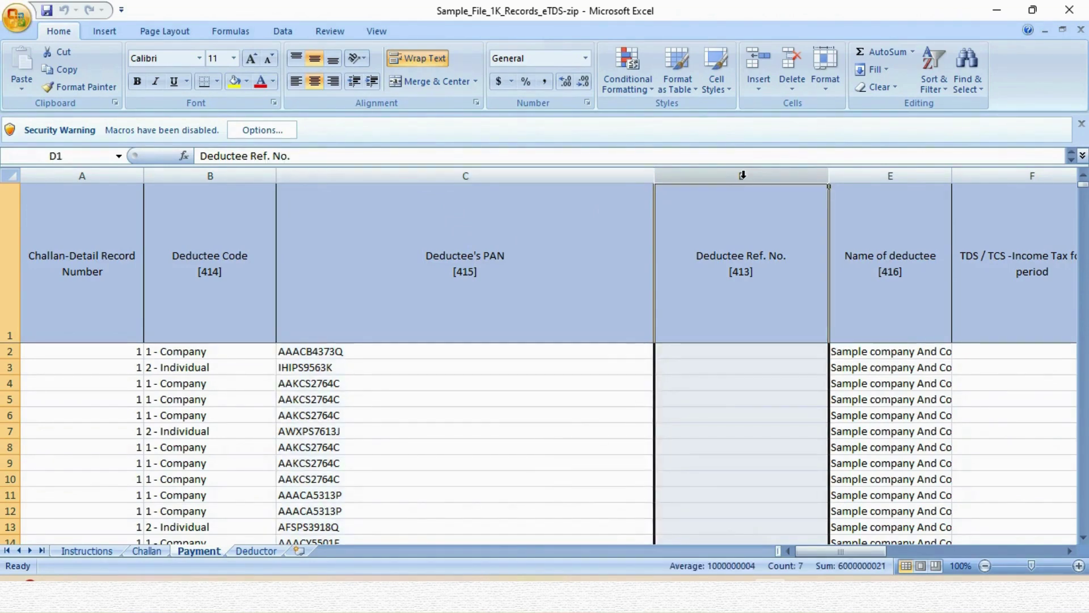
left_click(831, 175)
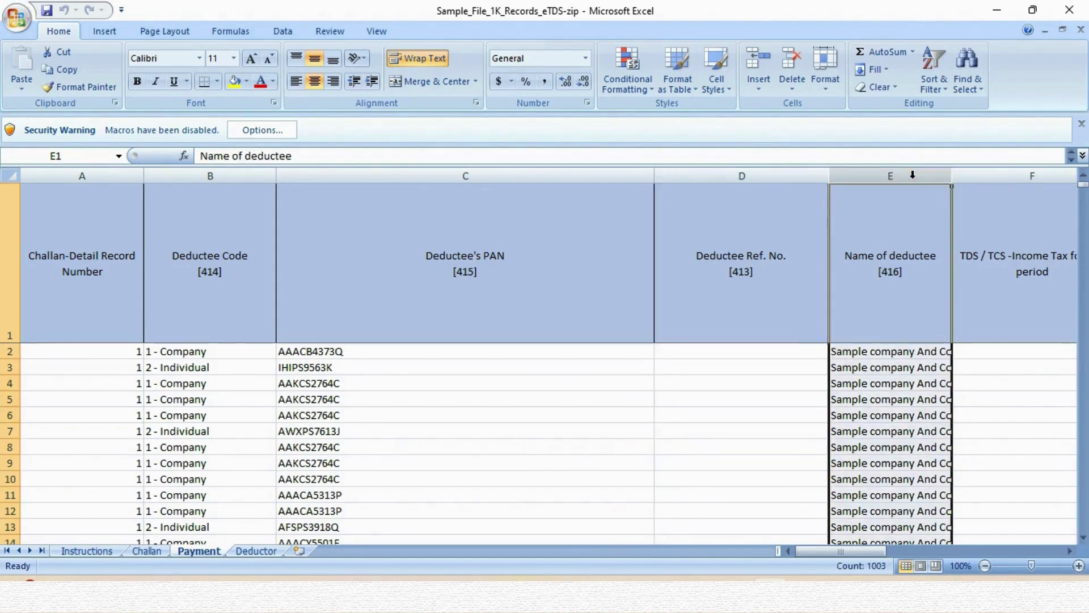
Review the Payment sheet's TDS/TCS Income Tax, Surcharge, Cess, Total Deducted and Total Deposited columns
key("Right")
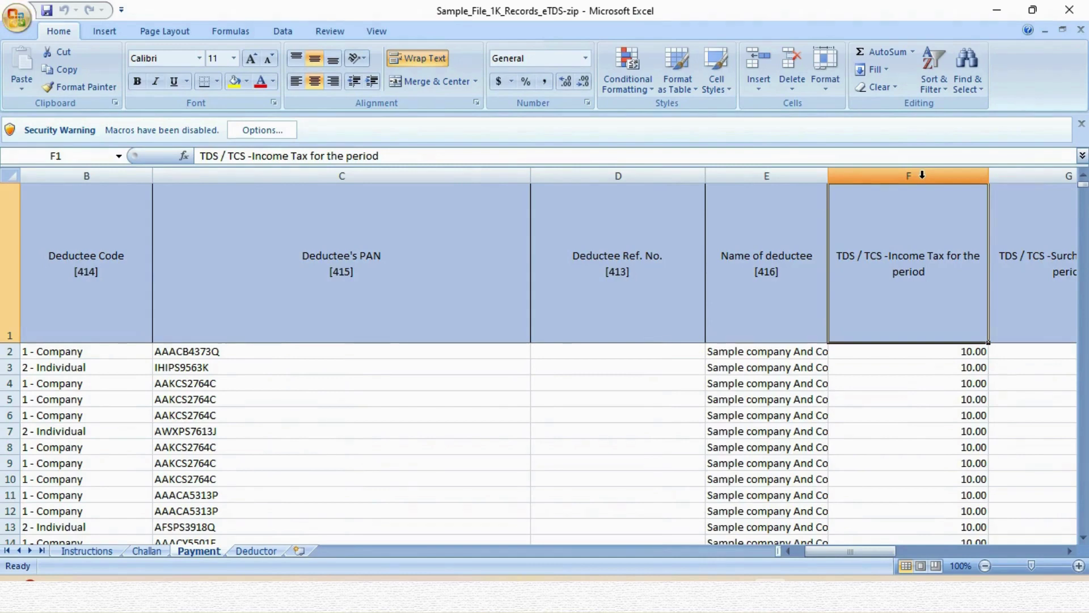
left_click(922, 176)
key("Right")
left_click(928, 176)
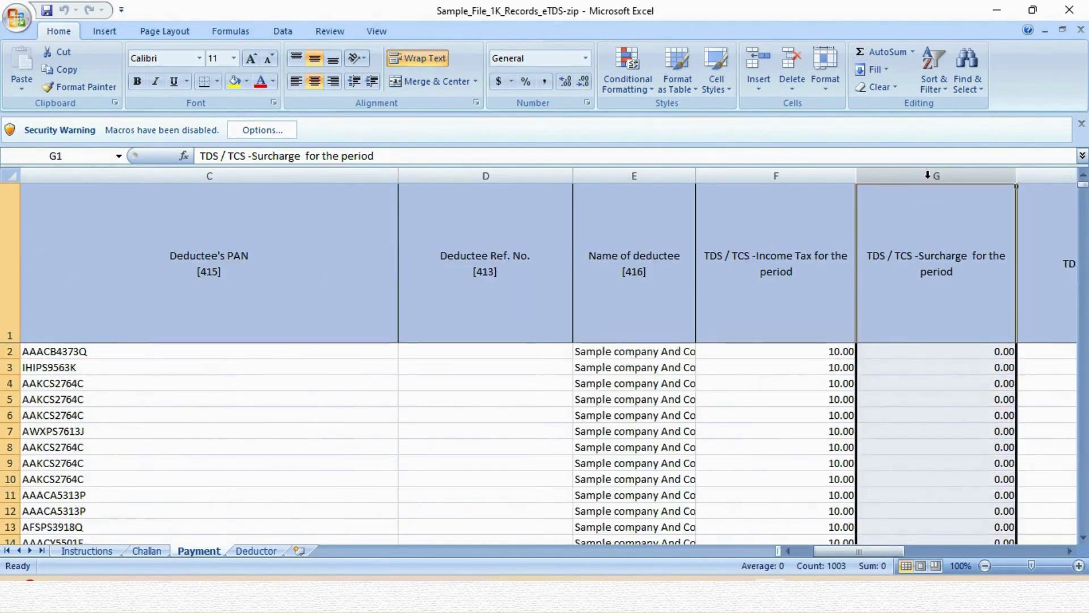
key("Right")
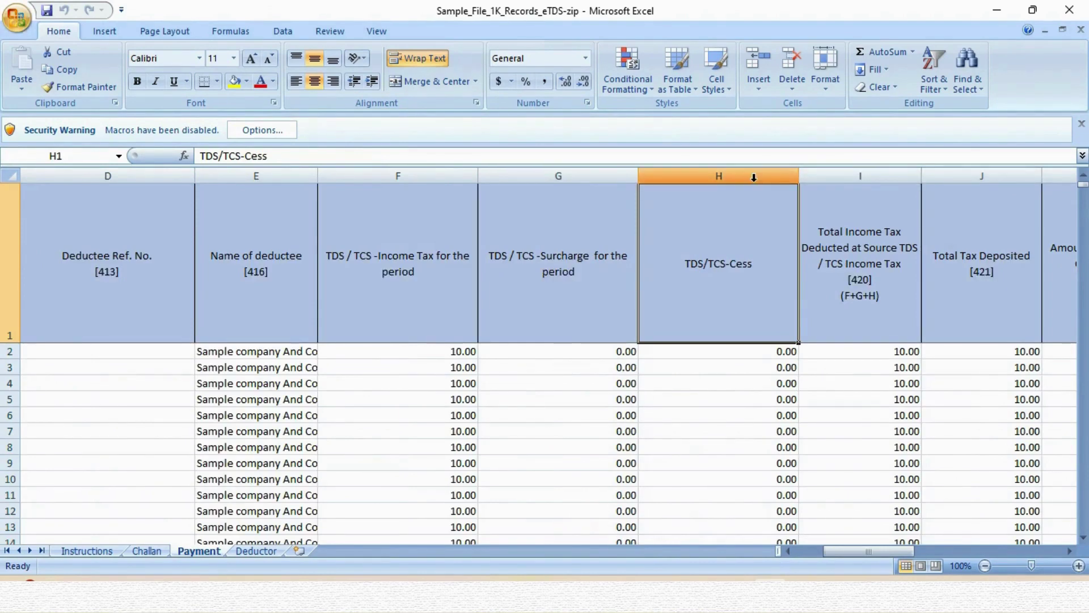
key("ctrl+space")
left_click(890, 176)
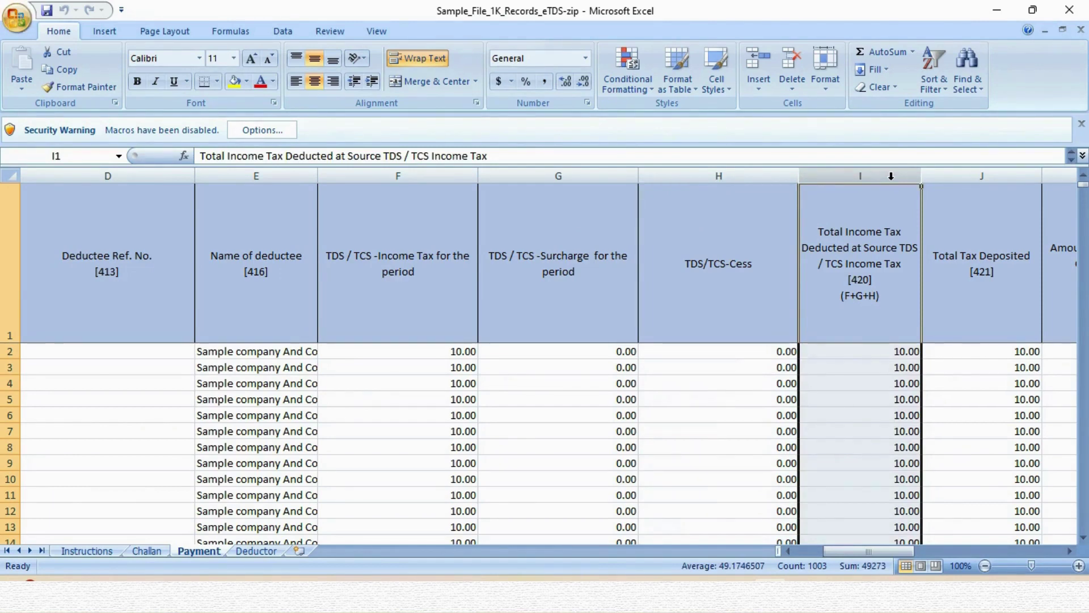
left_click(956, 175)
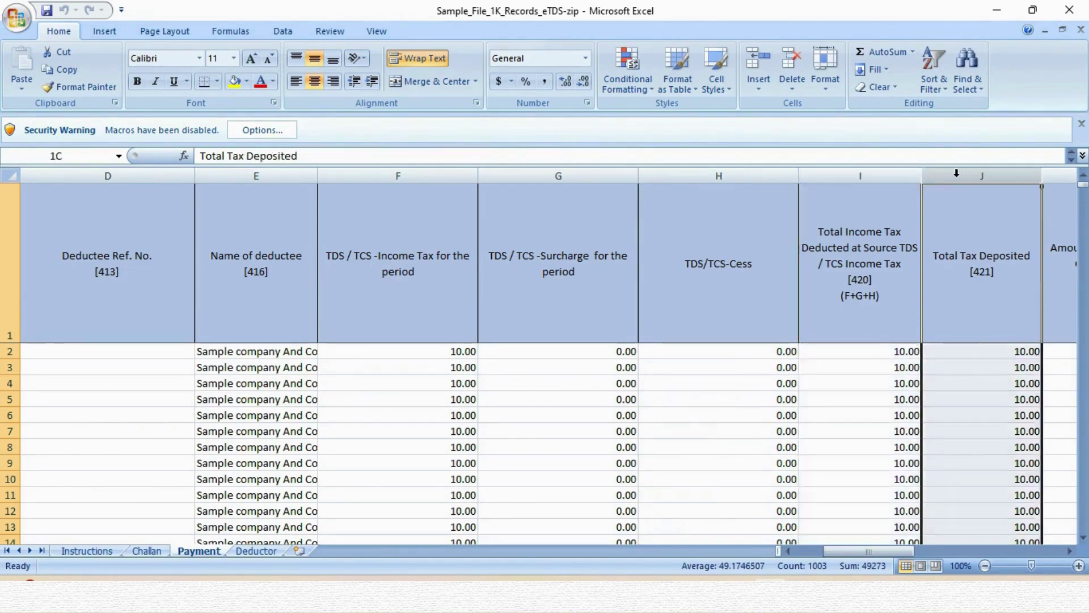
Review the Amount of Payment, payment date, deduction date and tax rate columns
key("Right")
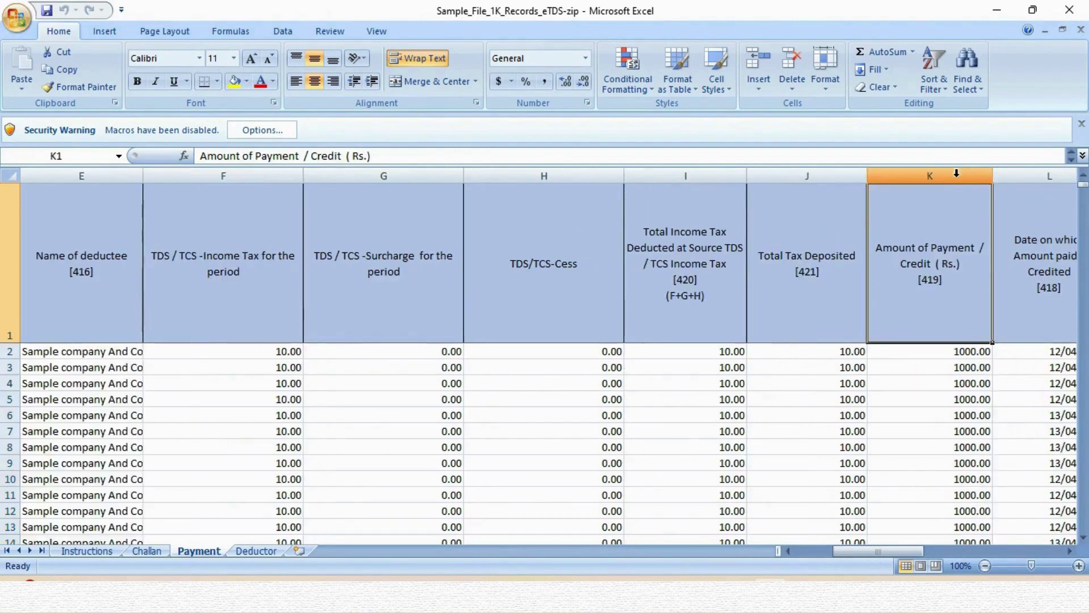
left_click(956, 175)
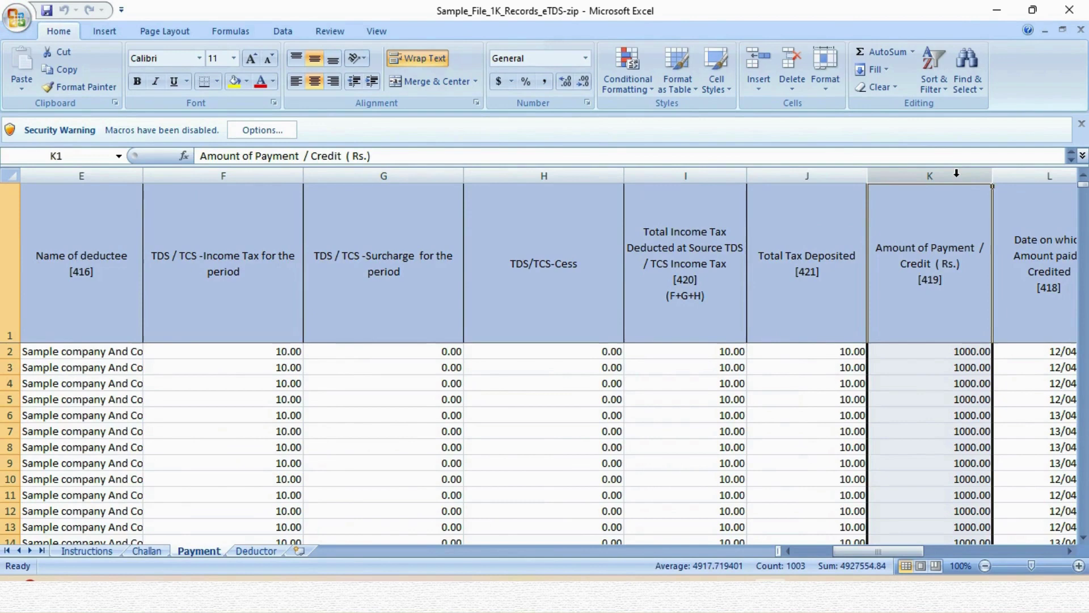
key("Right")
left_click(956, 174)
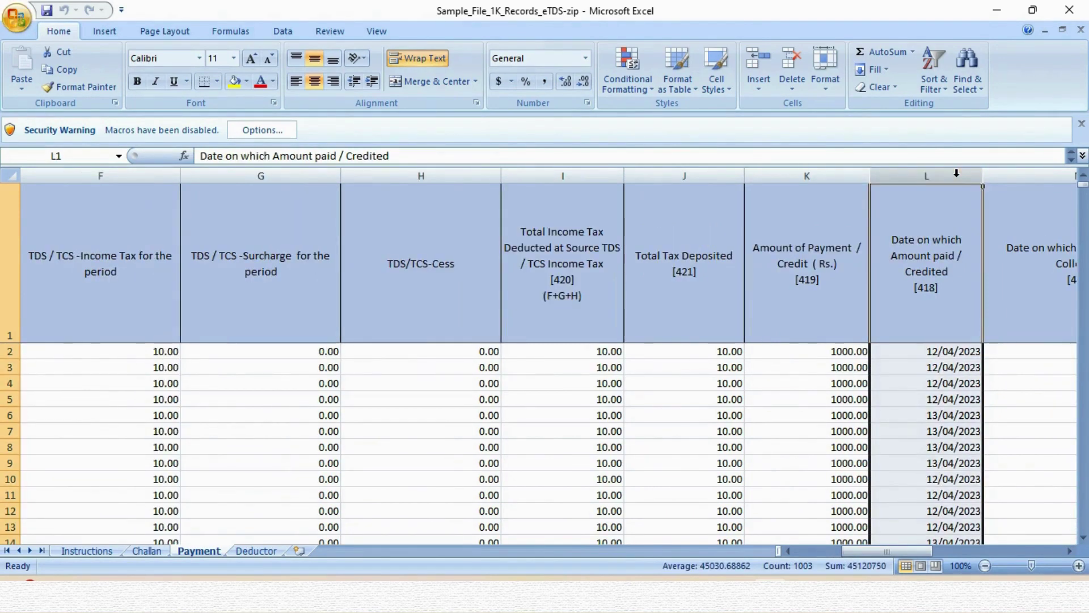
key("Right")
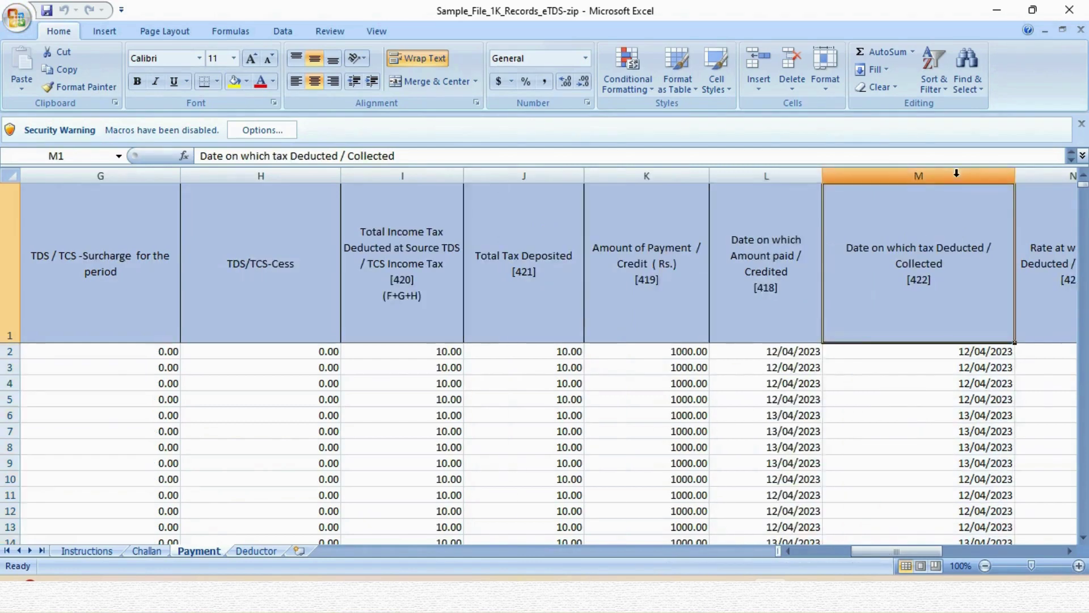
left_click(956, 175)
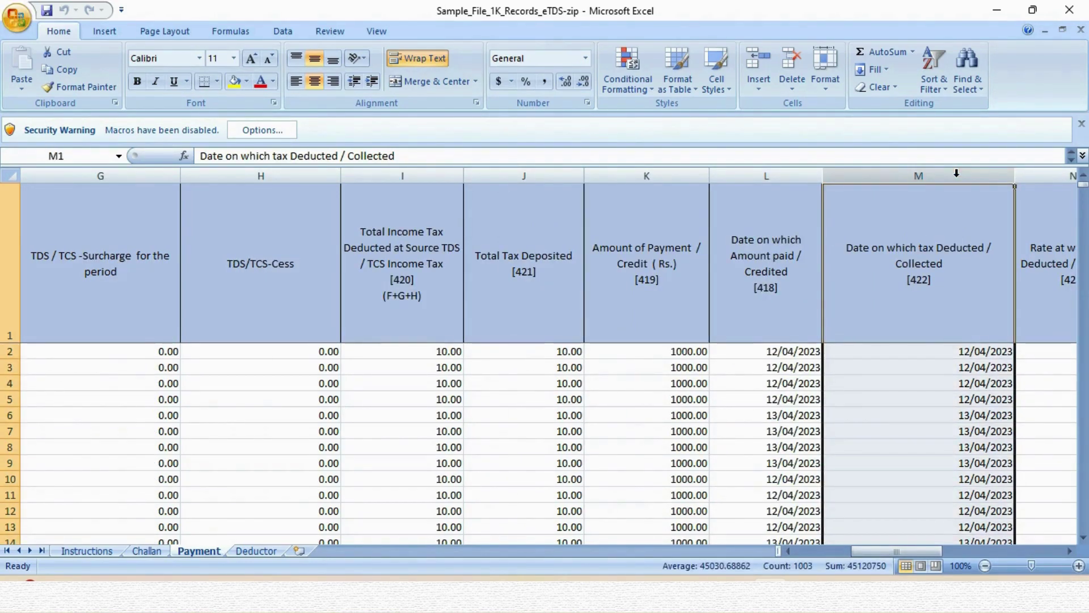
key("Right")
left_click(957, 174)
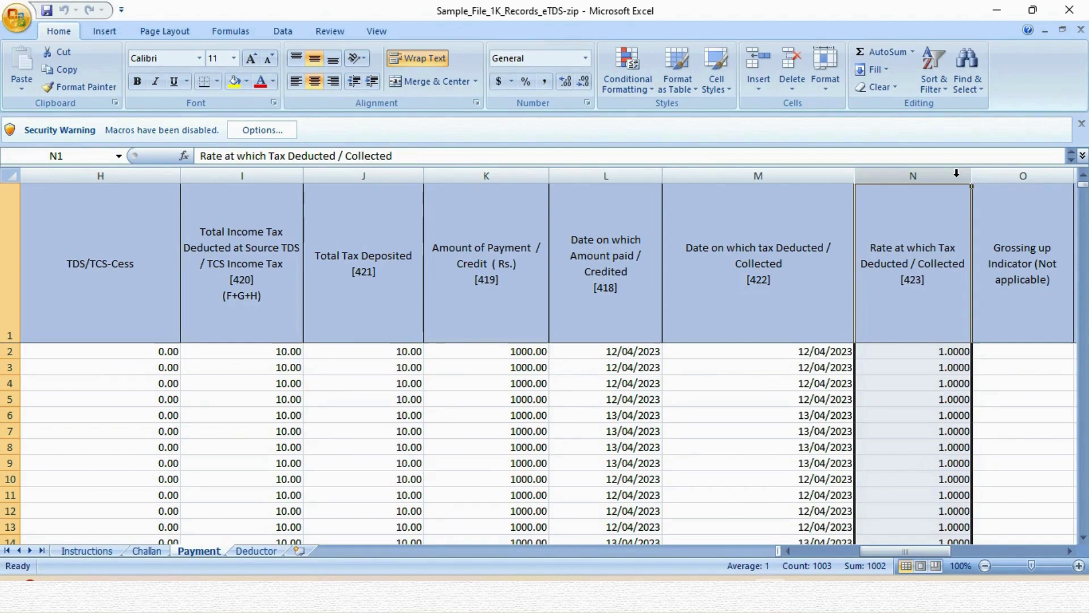
Select the Grossing up and Book Entry / Cash Indicator headings together
key("Right")
key("Right")
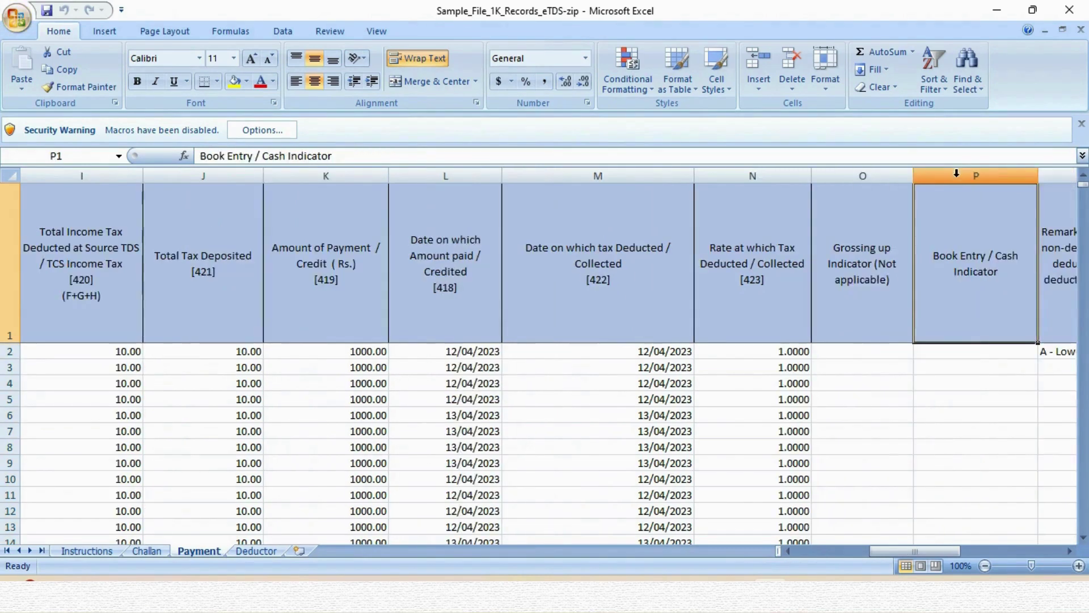
key("Left")
key("Right")
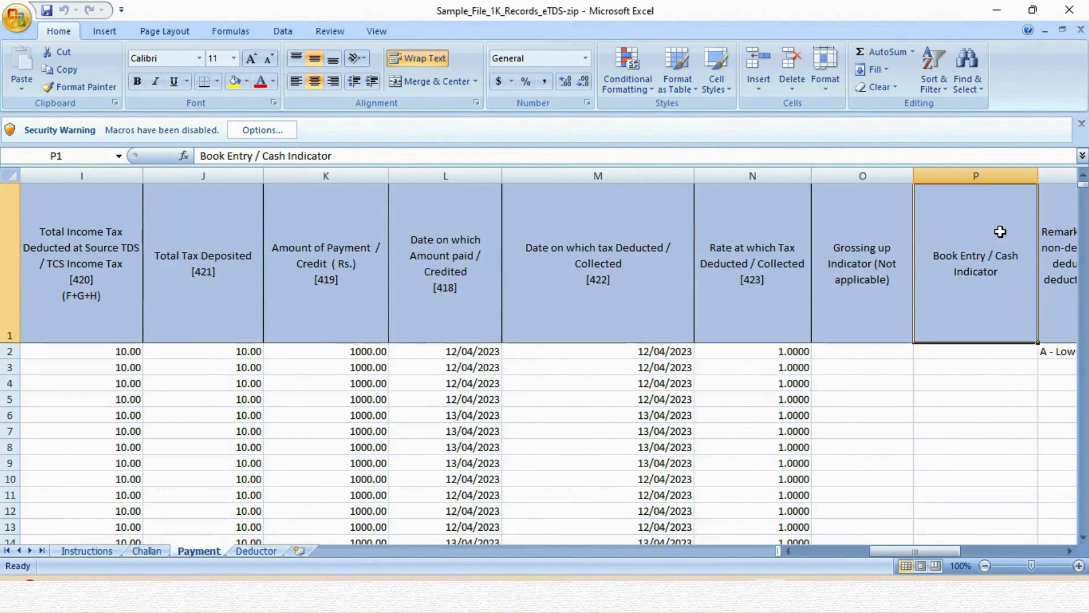
left_click_drag(886, 223, 961, 233)
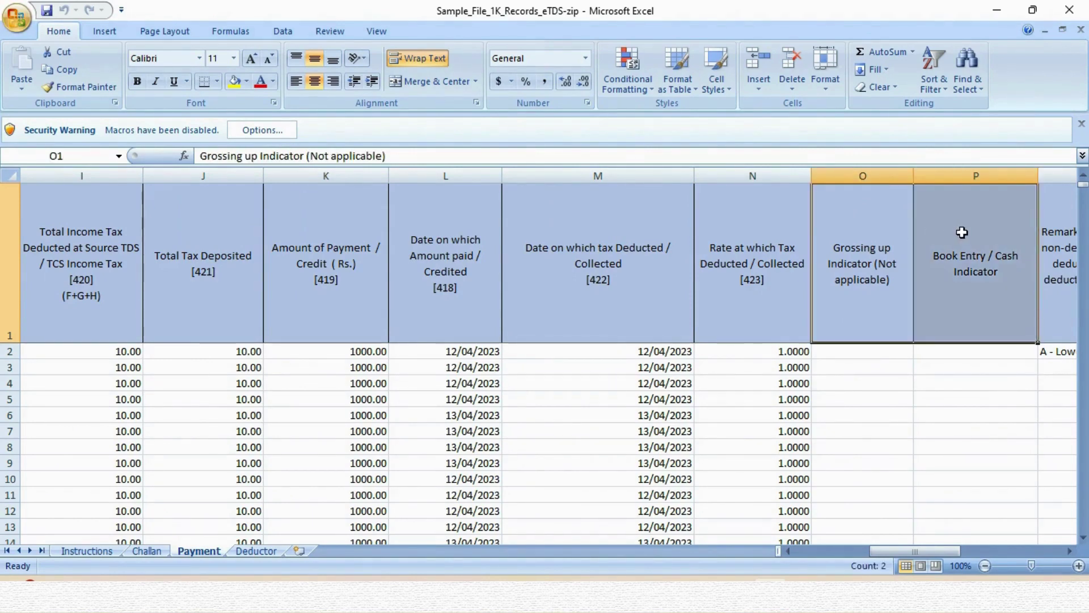
Check the allowed Remarks 1 codes and Section Code list for the first payment entry
key("Right")
key("Right")
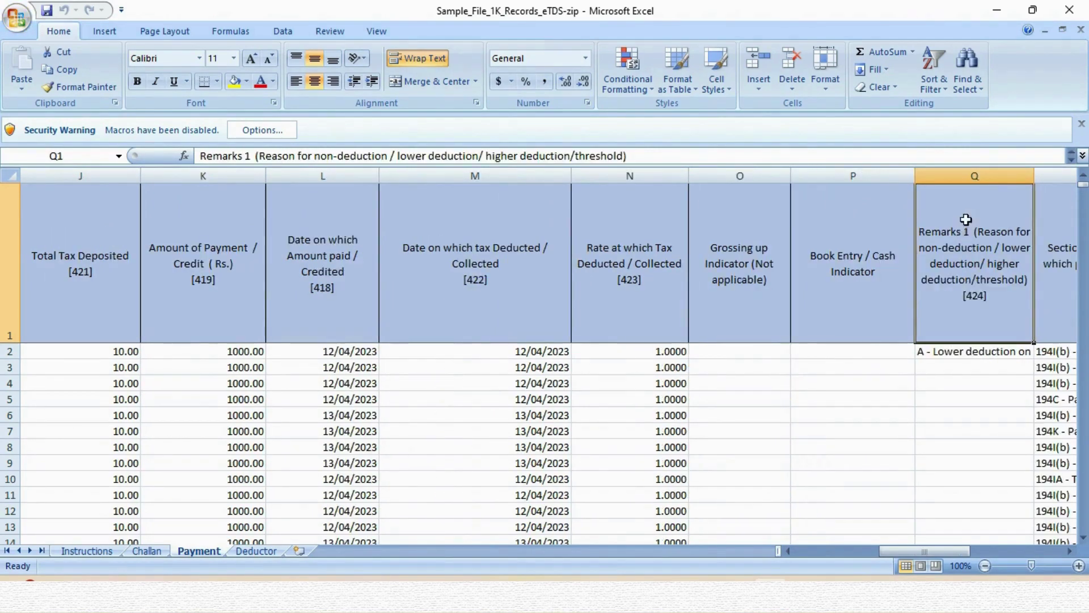
left_click(1015, 177)
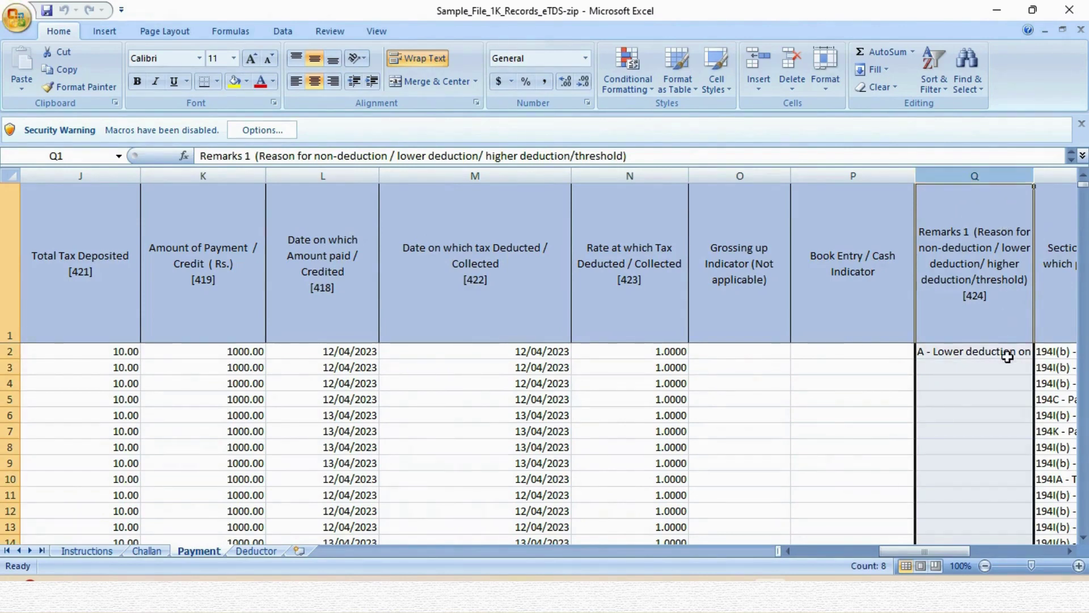
key("Right")
left_click(872, 353)
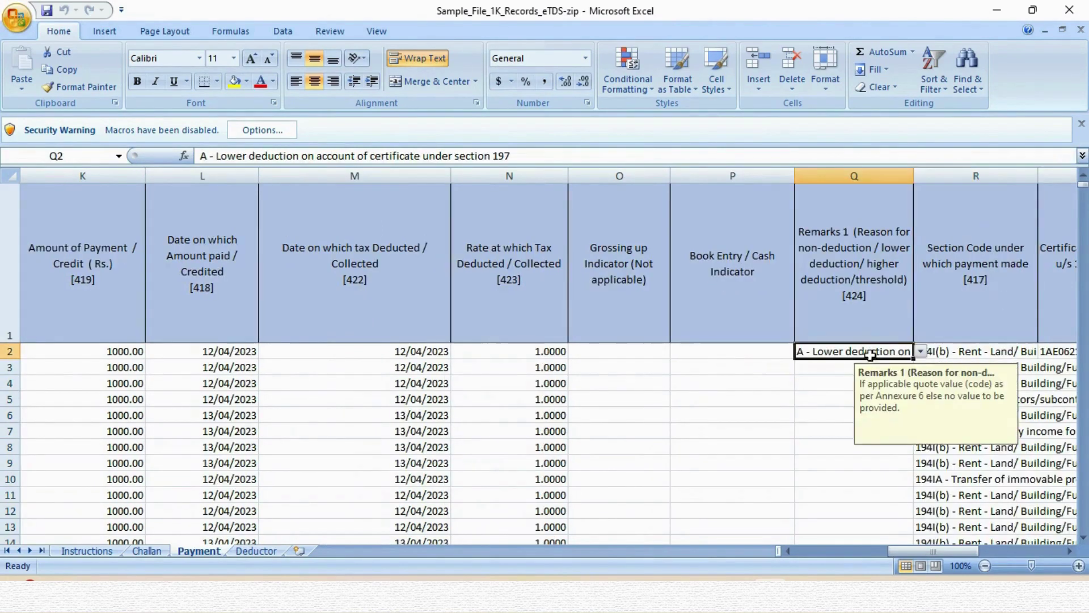
left_click(922, 352)
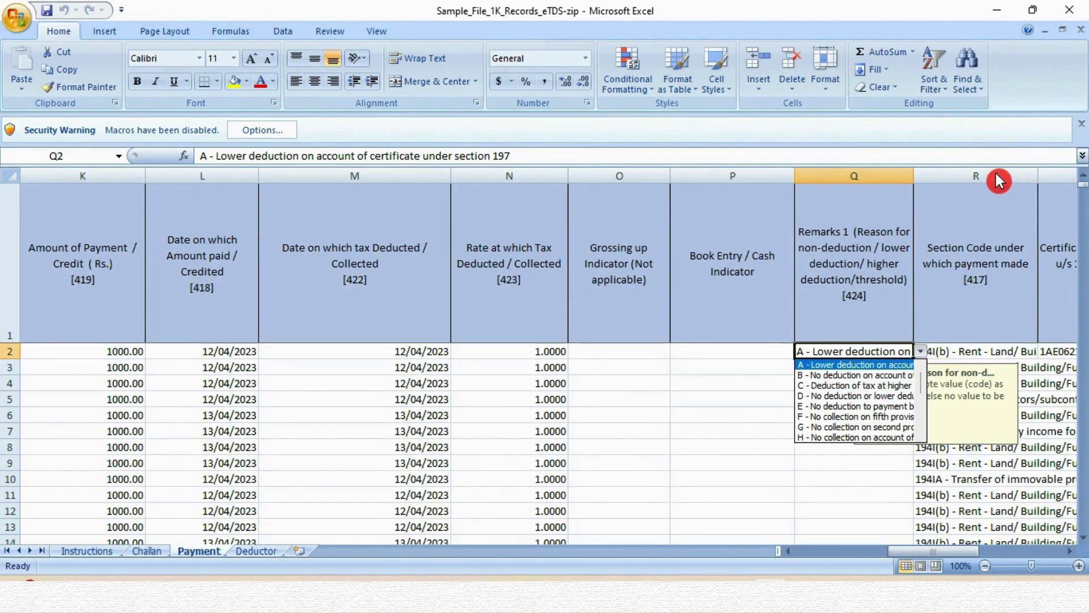
left_click(996, 176)
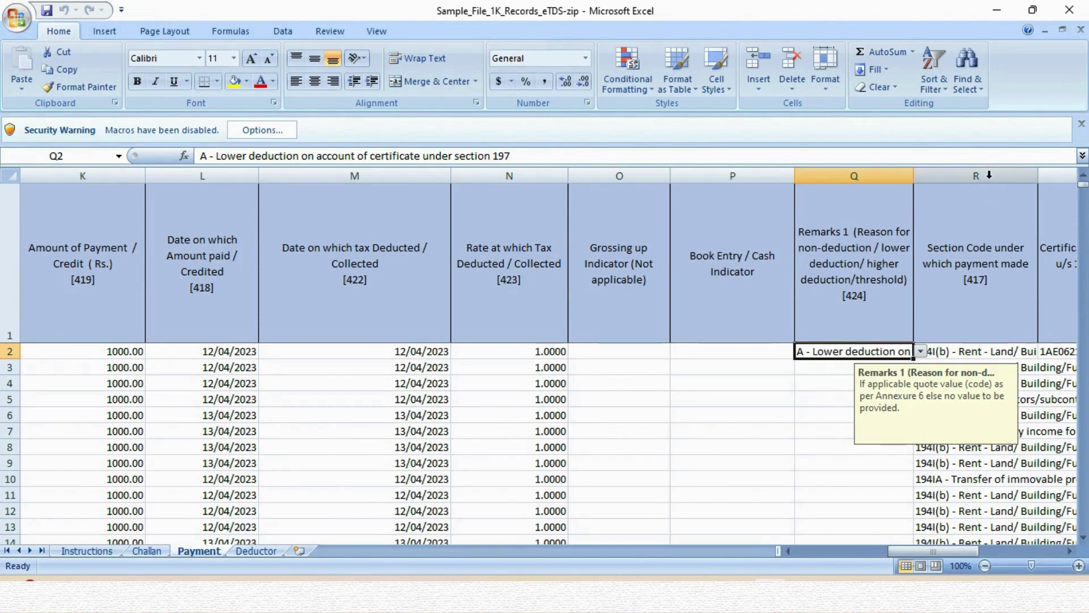
left_click(988, 176)
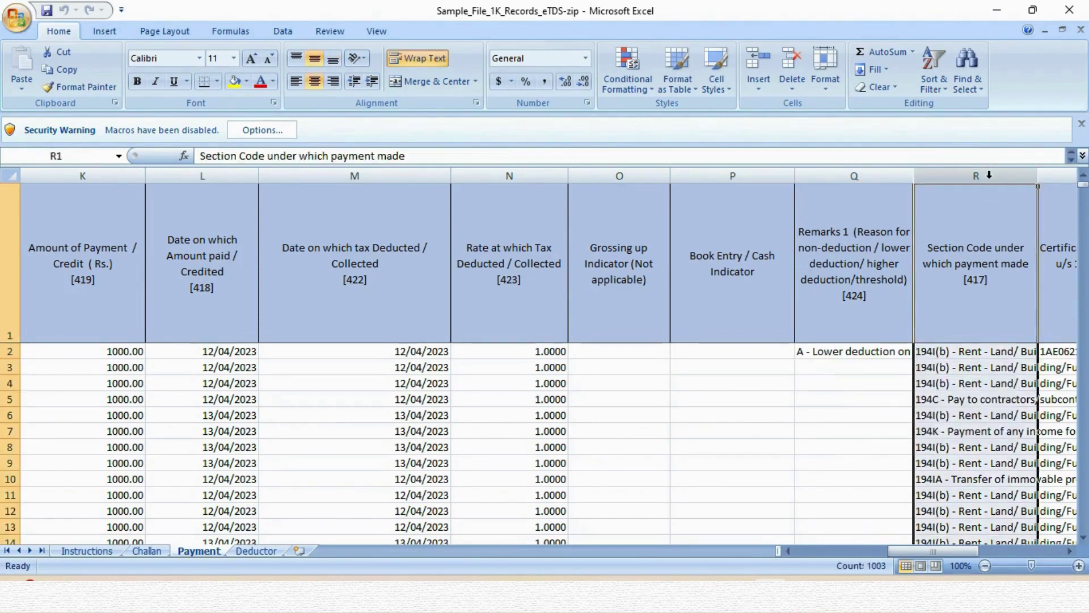
left_click(1021, 351)
left_click(1045, 352)
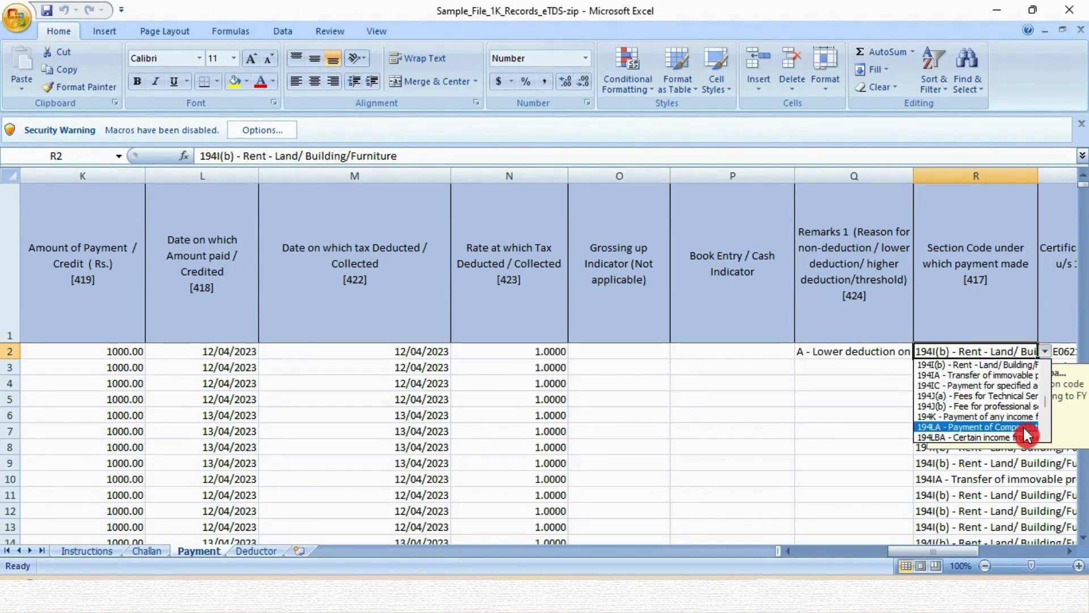
key("Escape")
key("Right")
Select the Certificate number and cash withdrawal columns and read the 419E amount guidance
left_click(1039, 174)
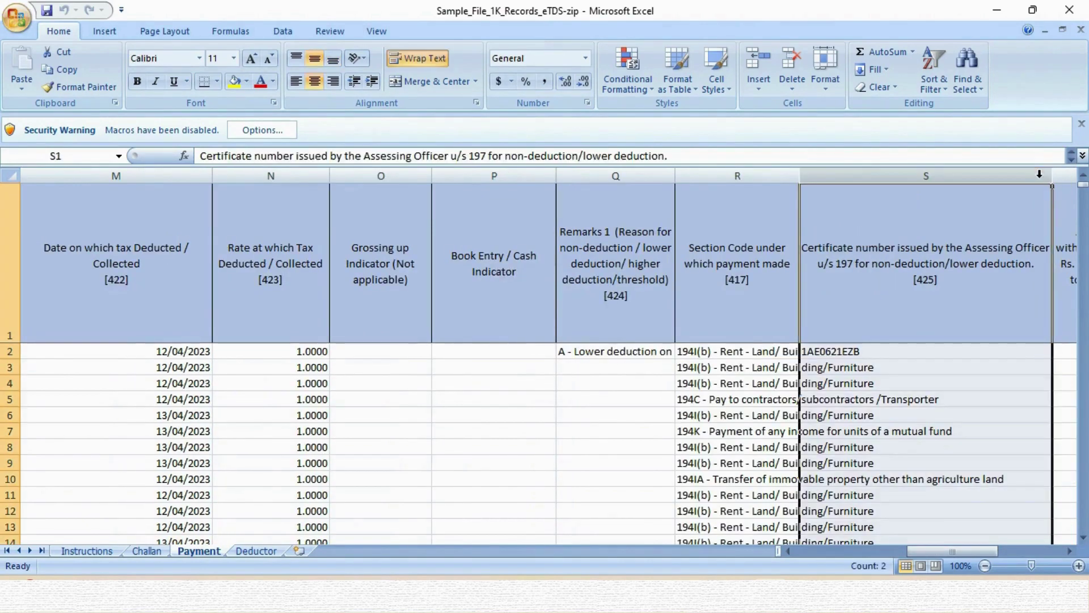
key("Right")
key("Right")
key("Right")
key("Right")
key("Right")
key("Right")
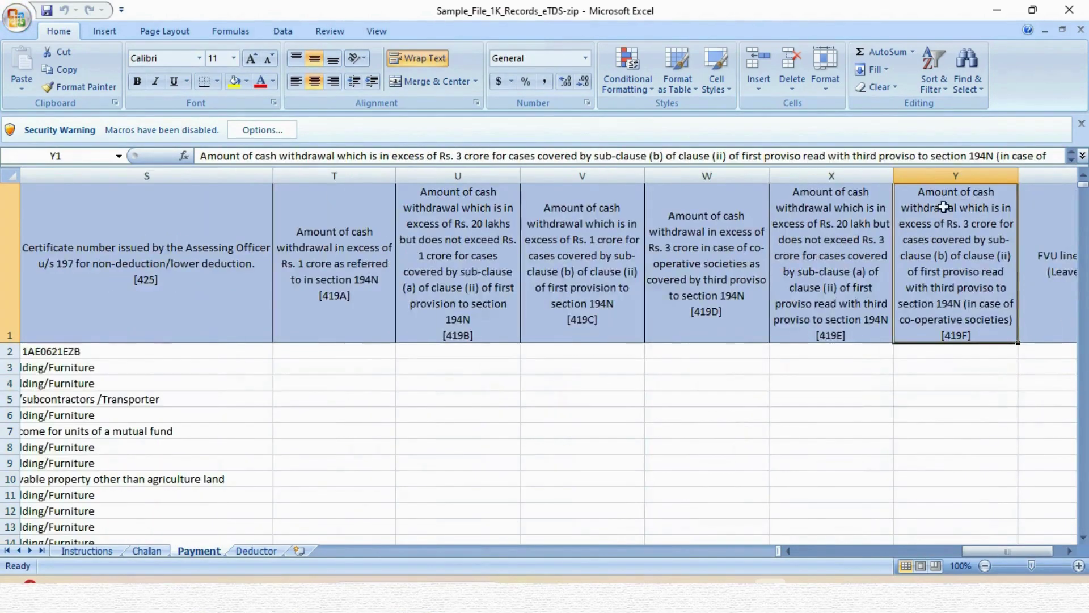
left_click_drag(359, 215, 911, 265)
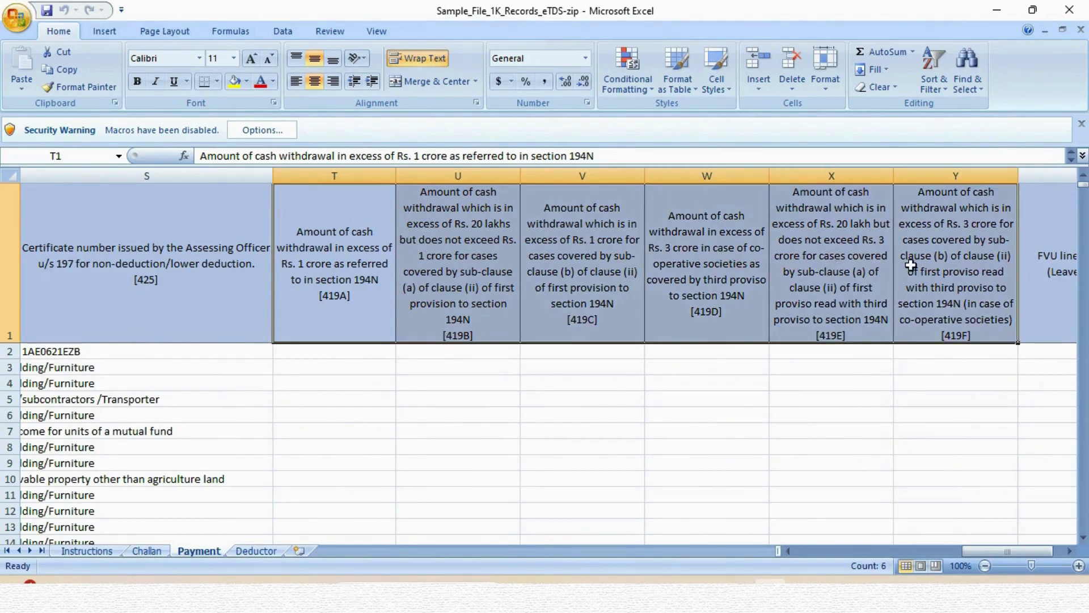
left_click(808, 353)
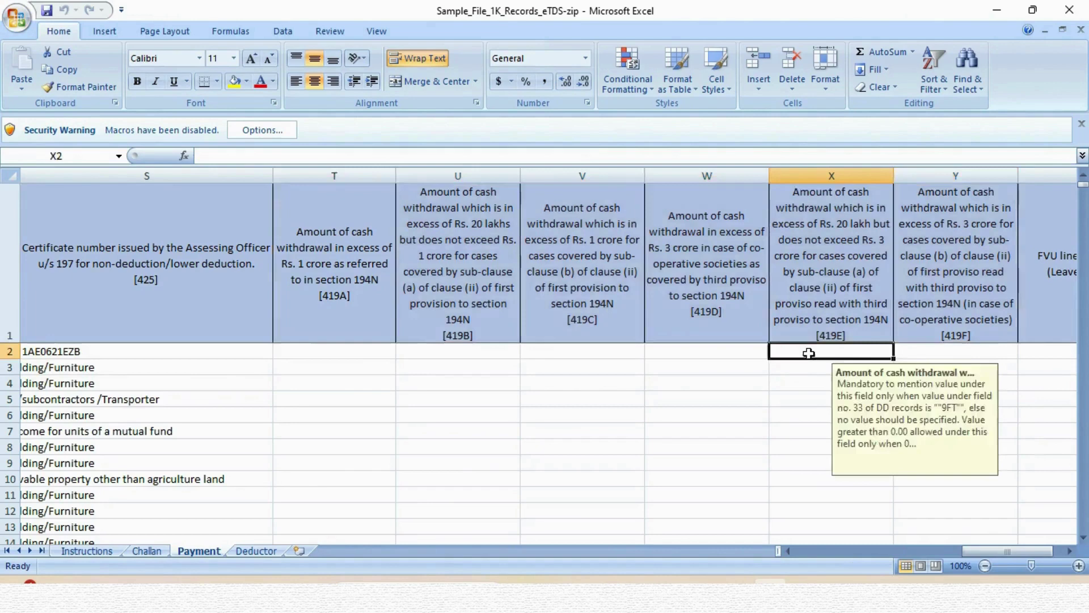
On the Deductor sheet, review the guidance for the deductor's TAN, PAN and address through the pincode
left_click(260, 551)
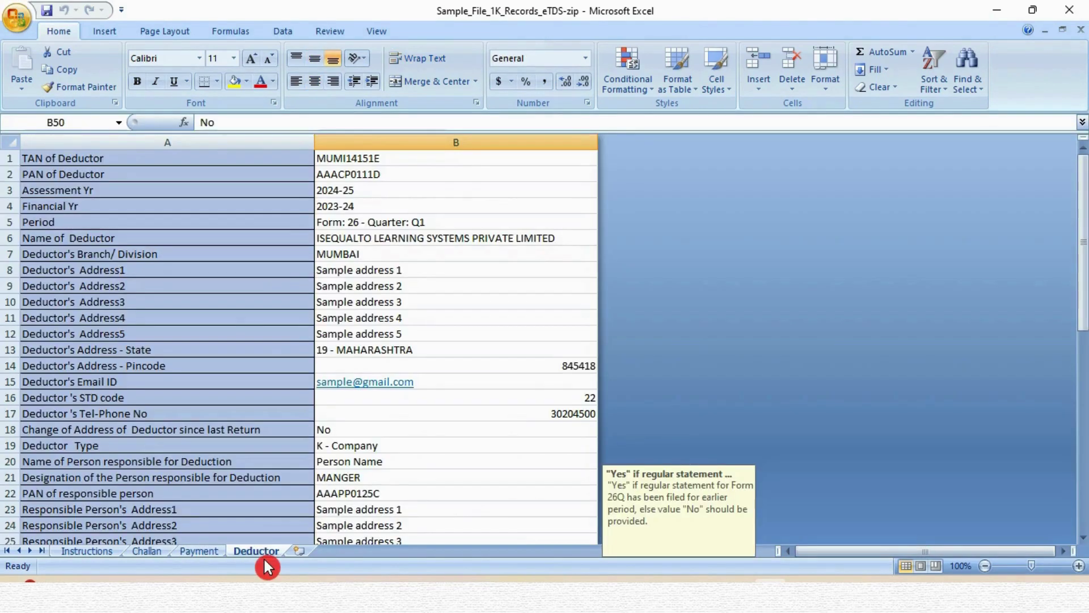
left_click(426, 158)
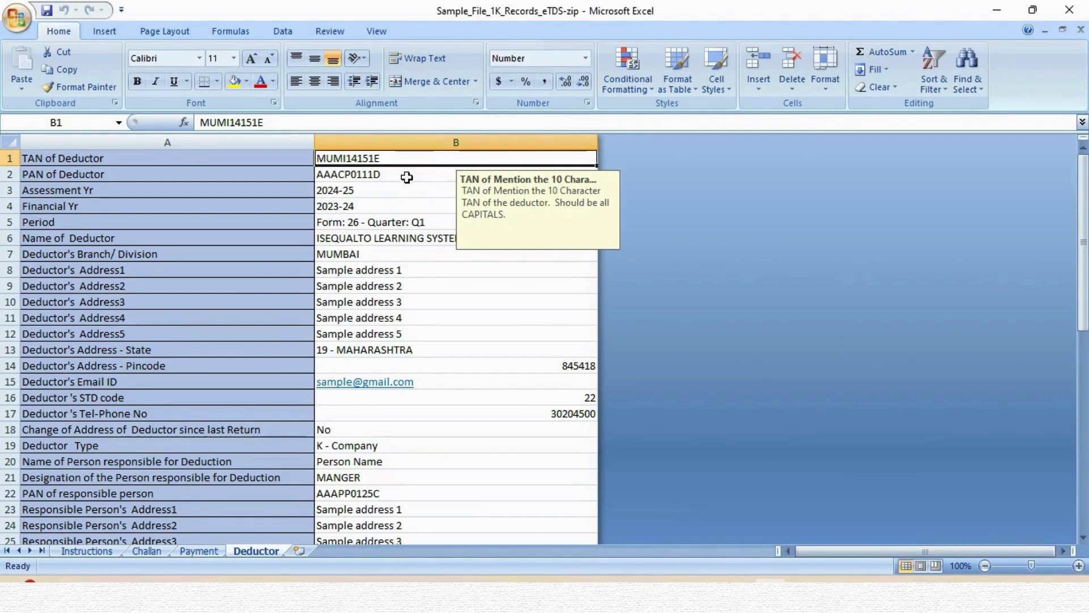
left_click(407, 177)
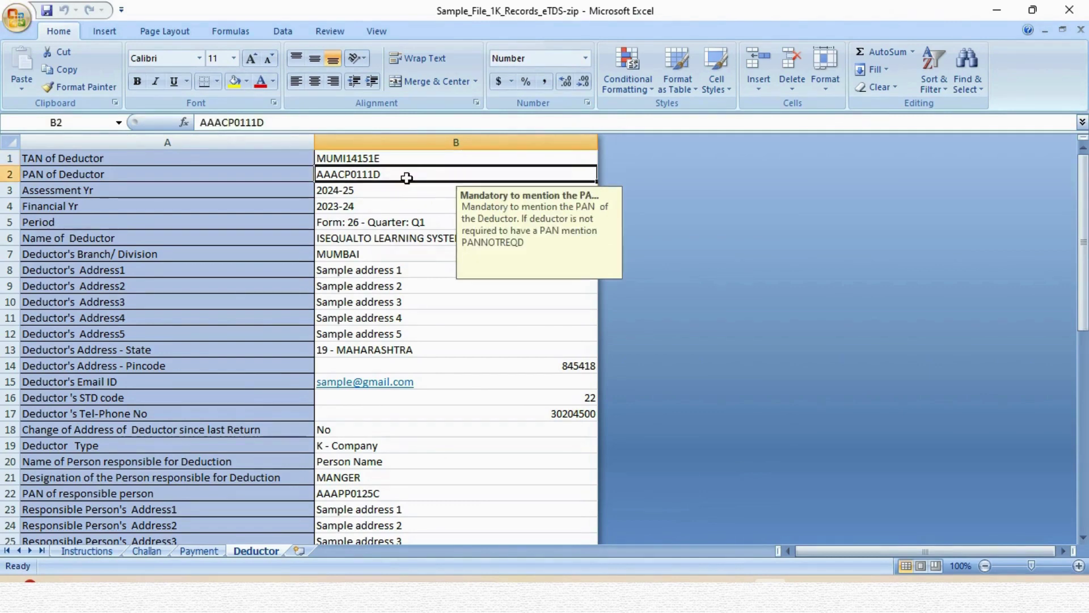
left_click(409, 274)
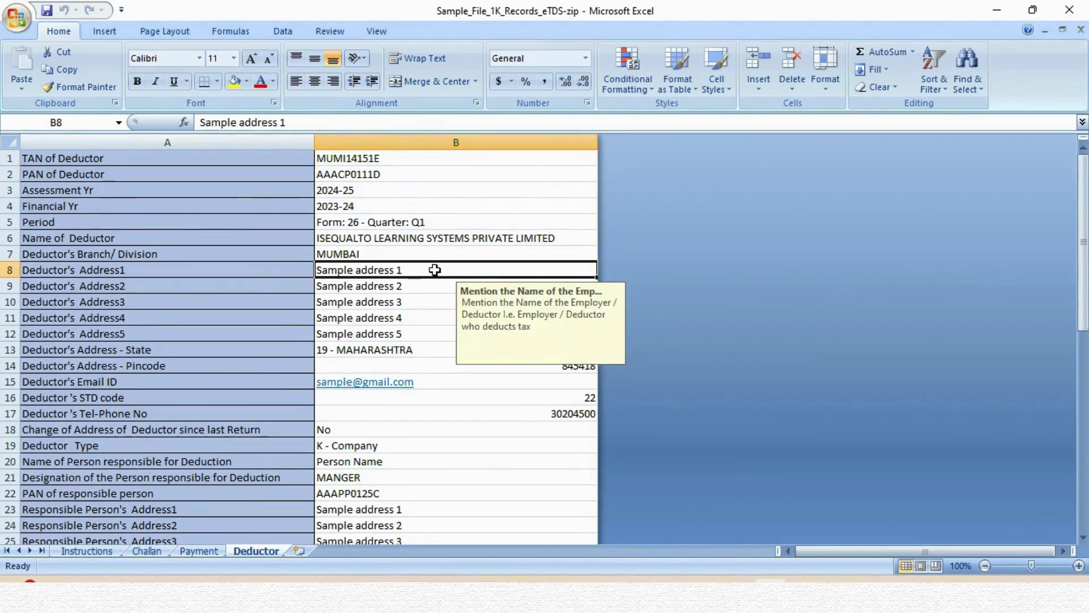
left_click_drag(435, 270, 422, 362)
Review the responsible person's name and details down to the address entries
scroll(422, 362, "down", 2)
left_click(422, 364)
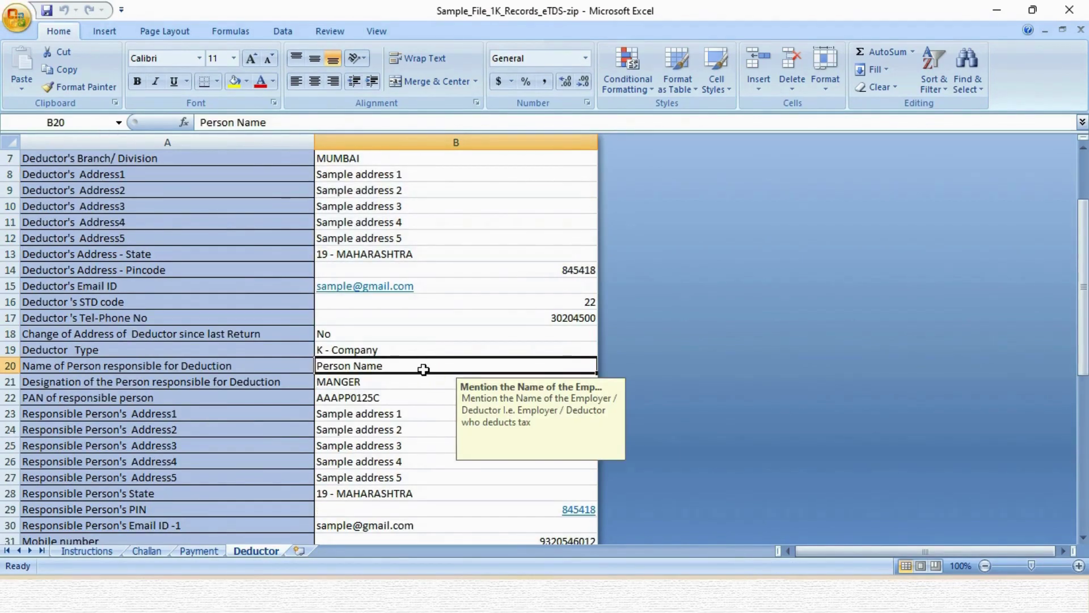
left_click_drag(424, 370, 418, 493)
scroll(418, 492, "down", 3)
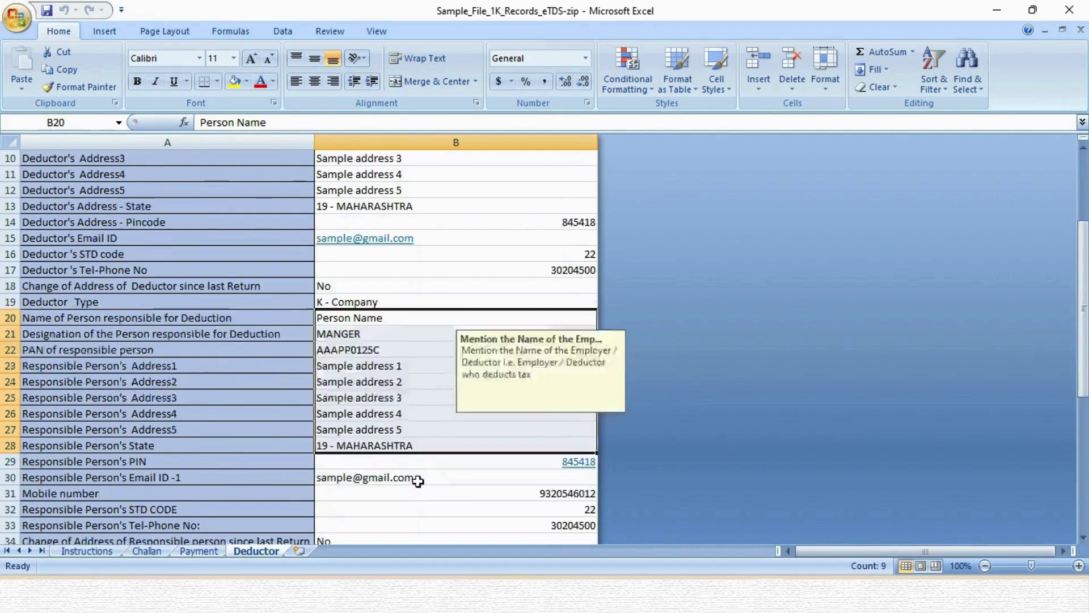
scroll(434, 384, "down", 4)
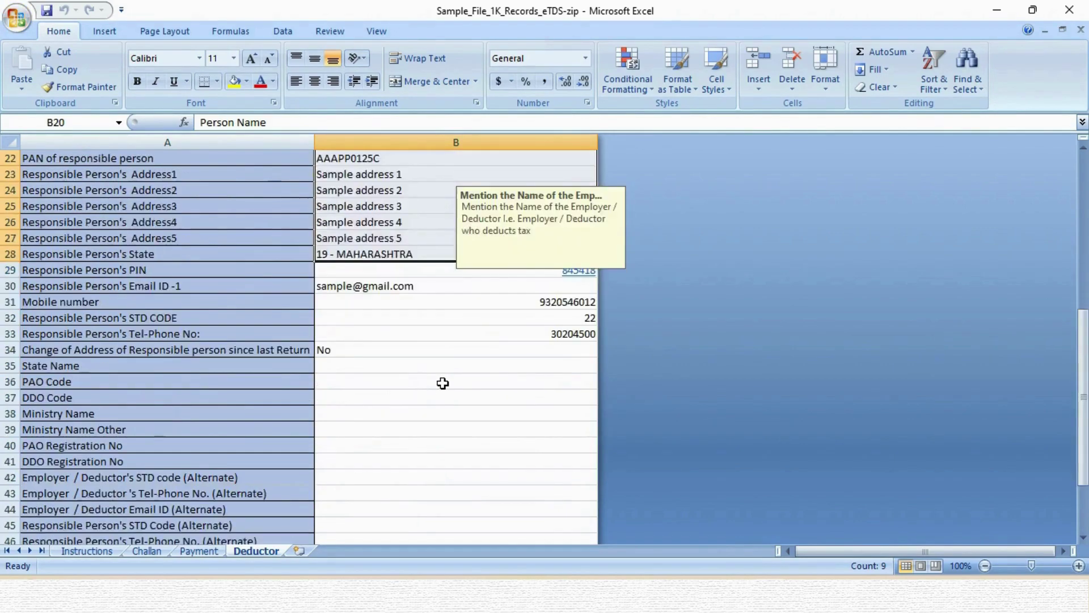
Confirm the earlier regular return answer stays No, then bring up the eTDS-XL export panel
left_click(389, 513)
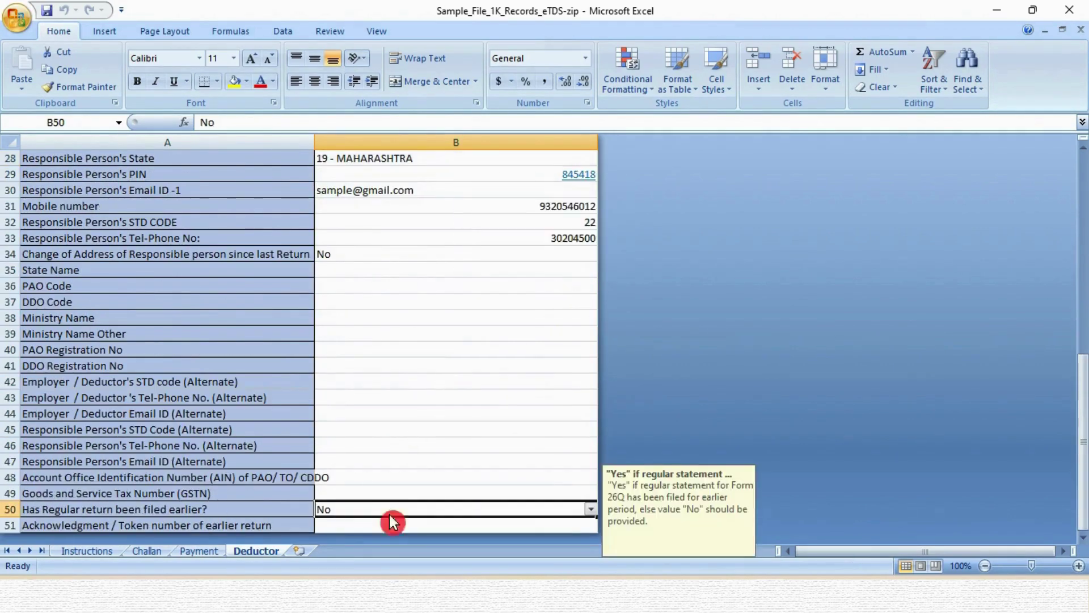
left_click(590, 509)
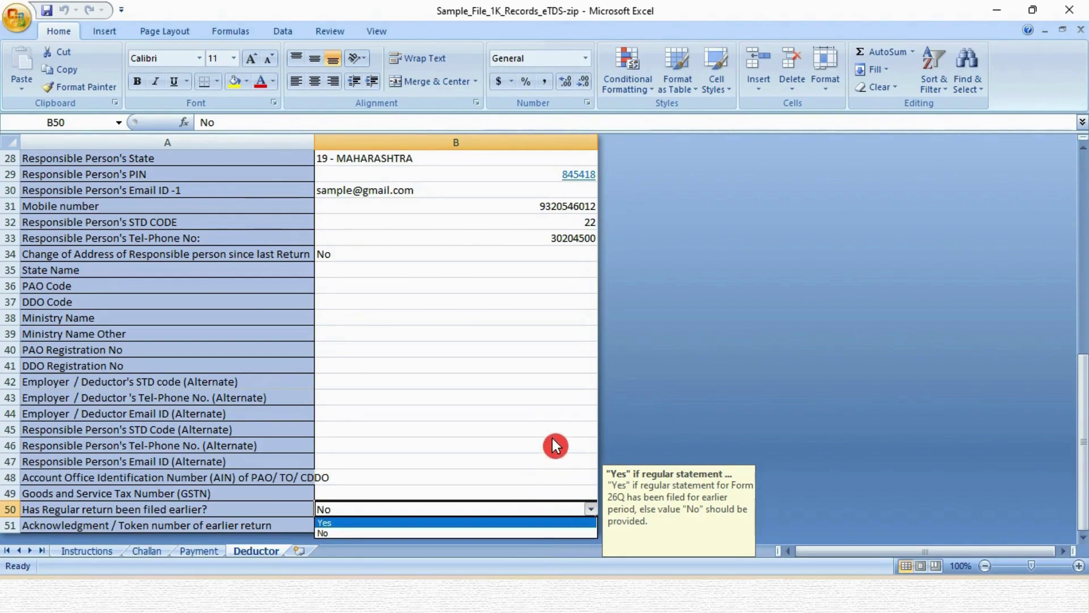
left_click(164, 525)
scroll(458, 438, "up", 1)
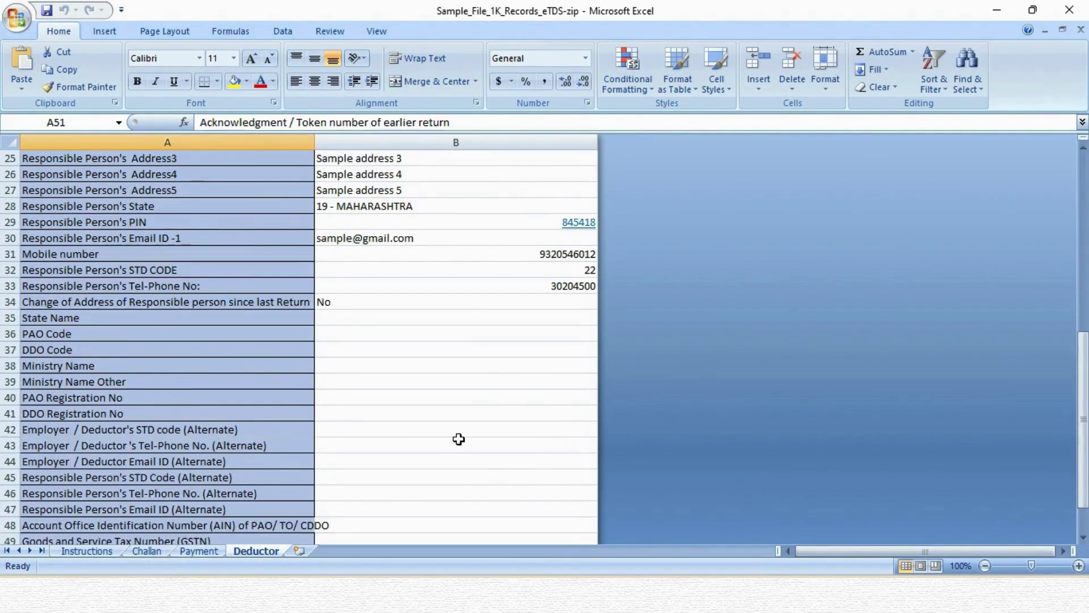
left_click(454, 402)
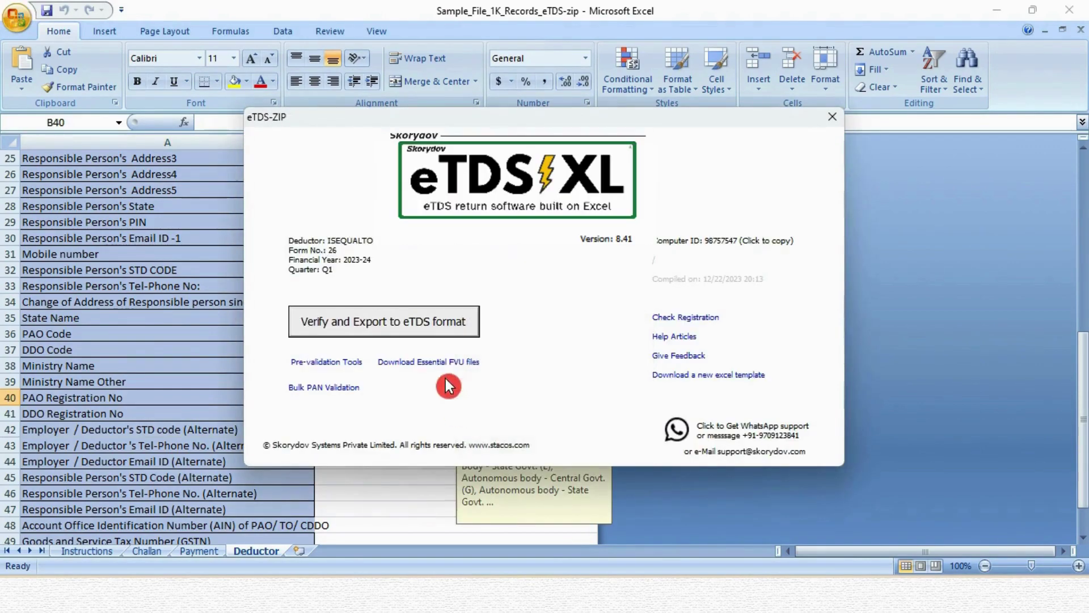
Verify and export Form 26 to eTDS format, confirming validation, export and FVU validation
left_click(457, 321)
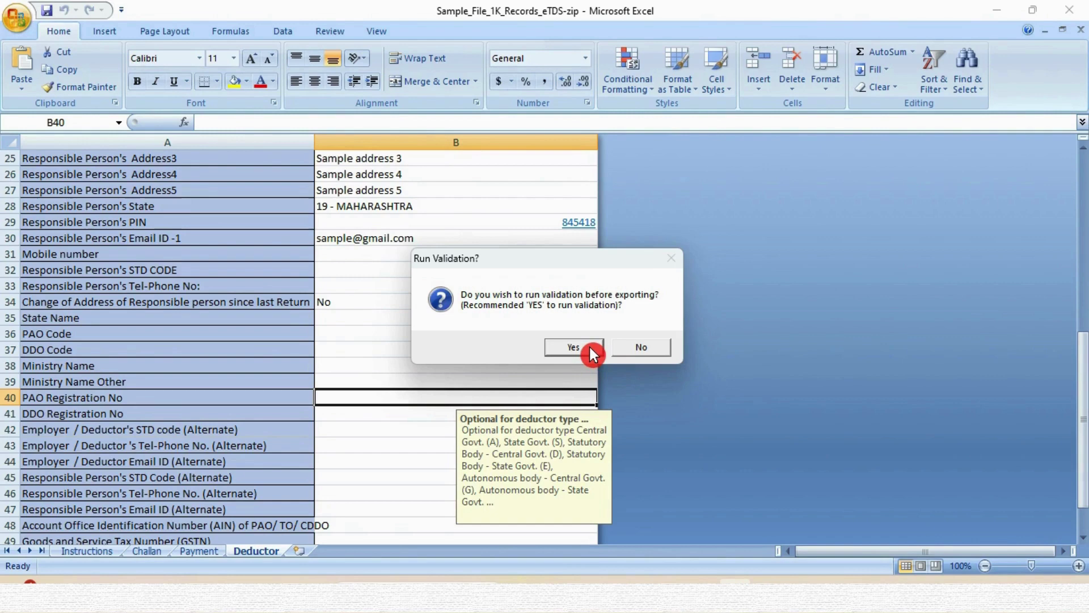
left_click(589, 346)
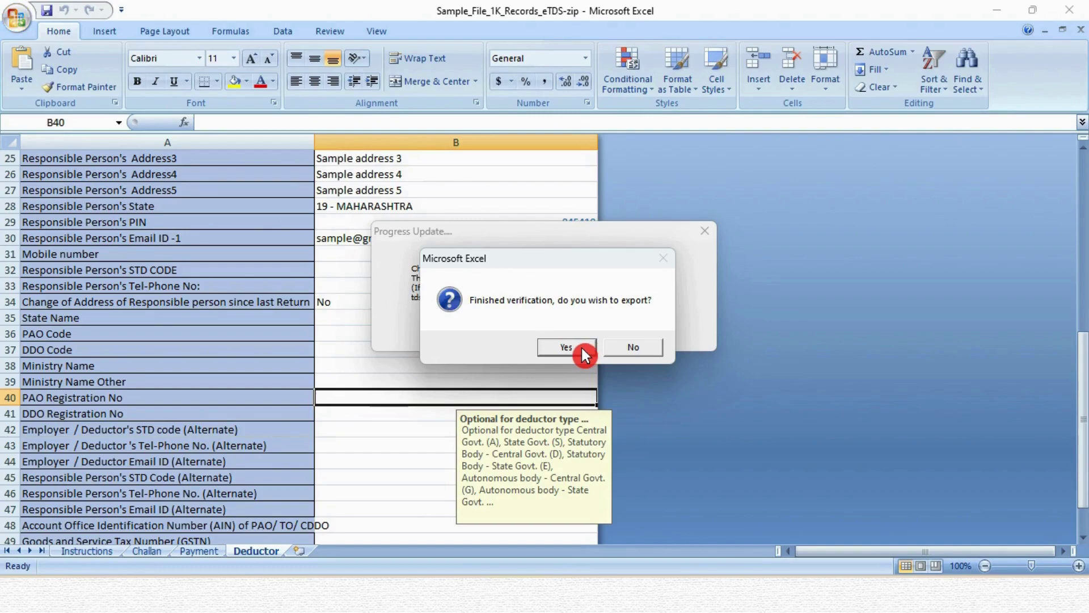
left_click(583, 348)
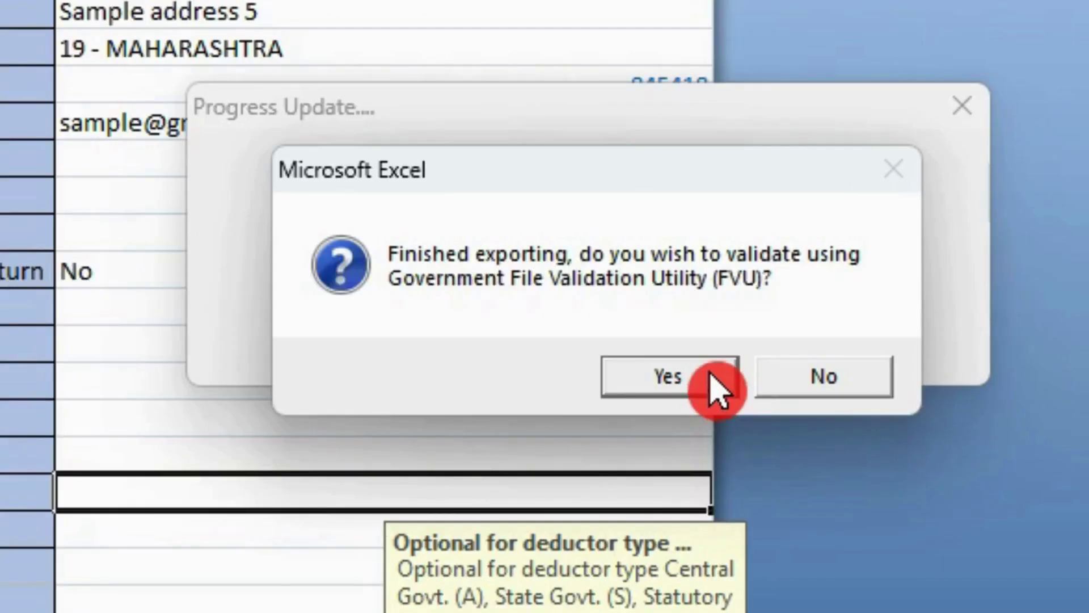
left_click(707, 371)
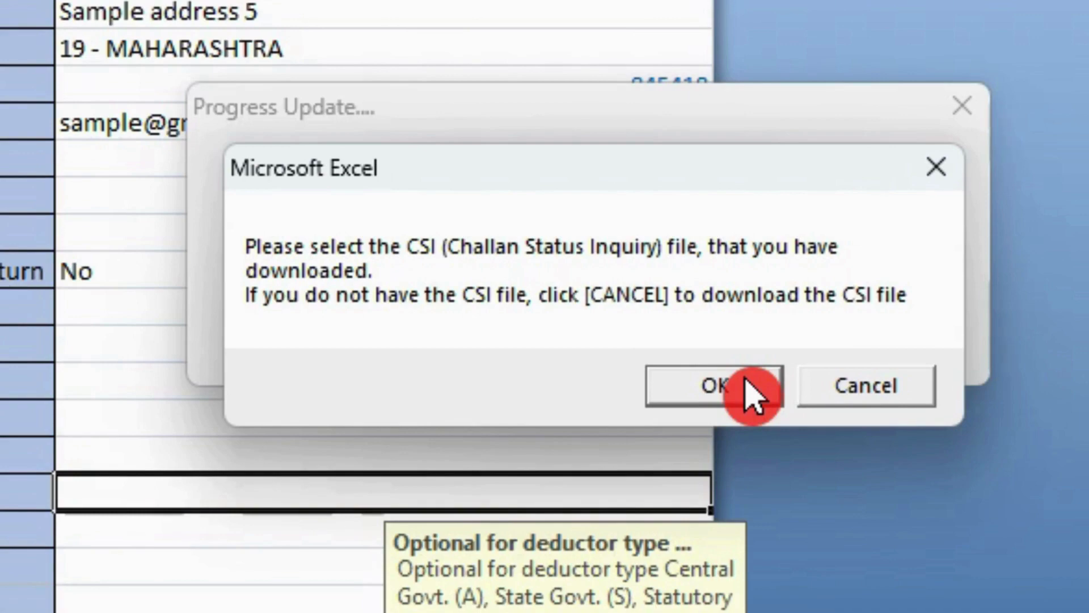
Load the downloaded challan status (.csi) file for FVU validation and acknowledge the success message
left_click(754, 384)
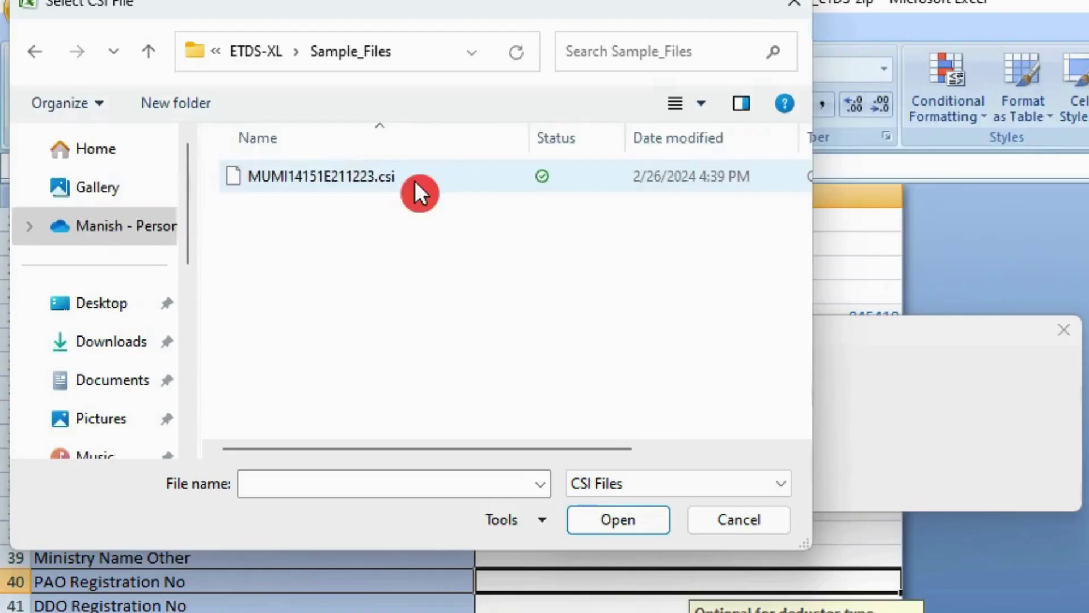
left_click(419, 179)
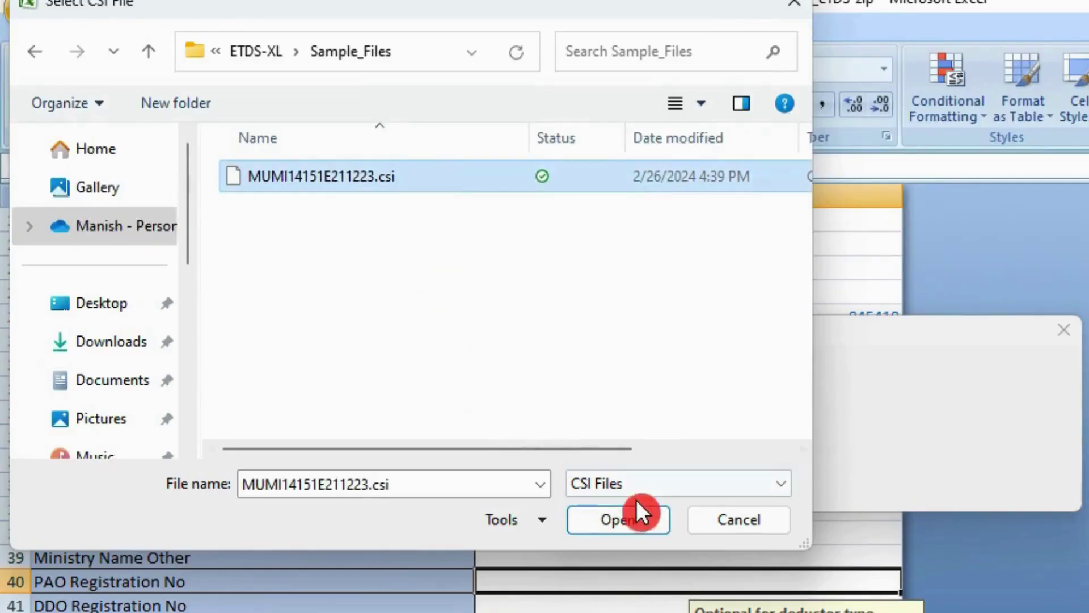
left_click(645, 515)
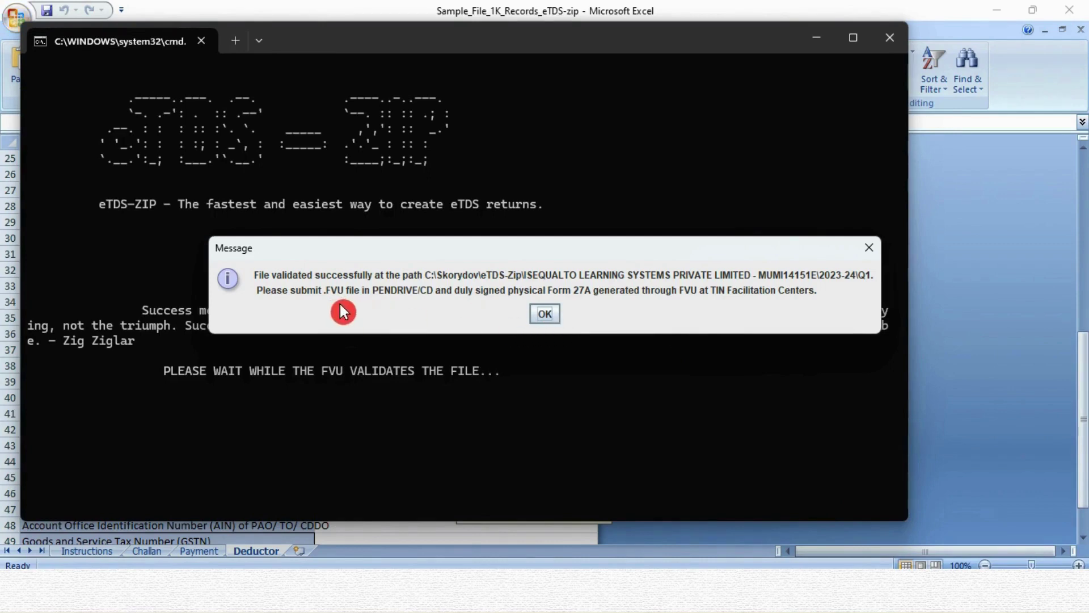
left_click(545, 314)
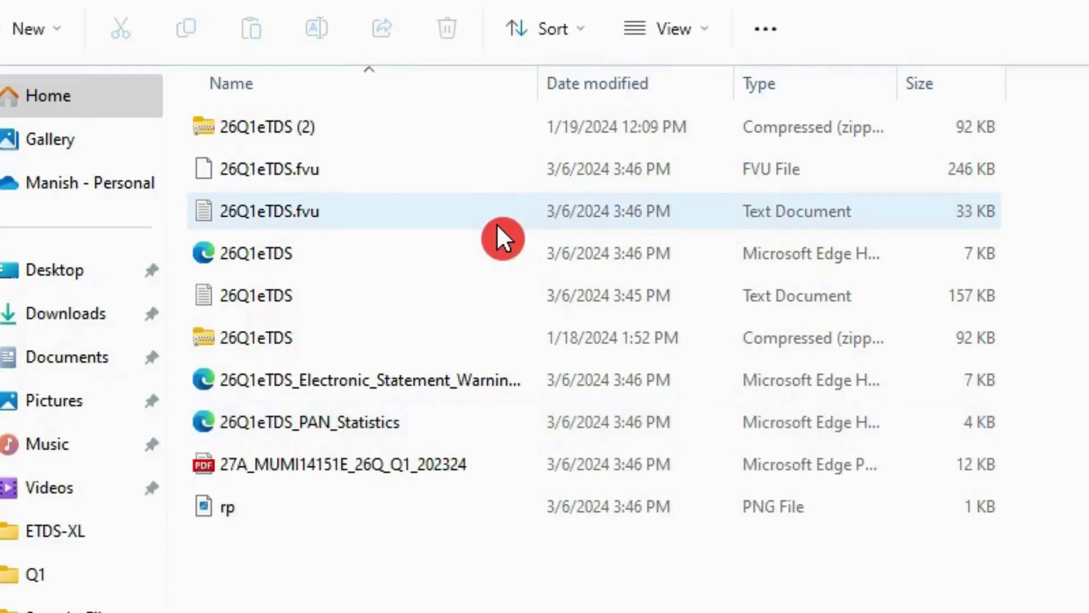
Select the generated 26Q1eTDS.fvu file and the Form 27A PDF in the output folder
left_click(494, 219)
left_click(494, 172)
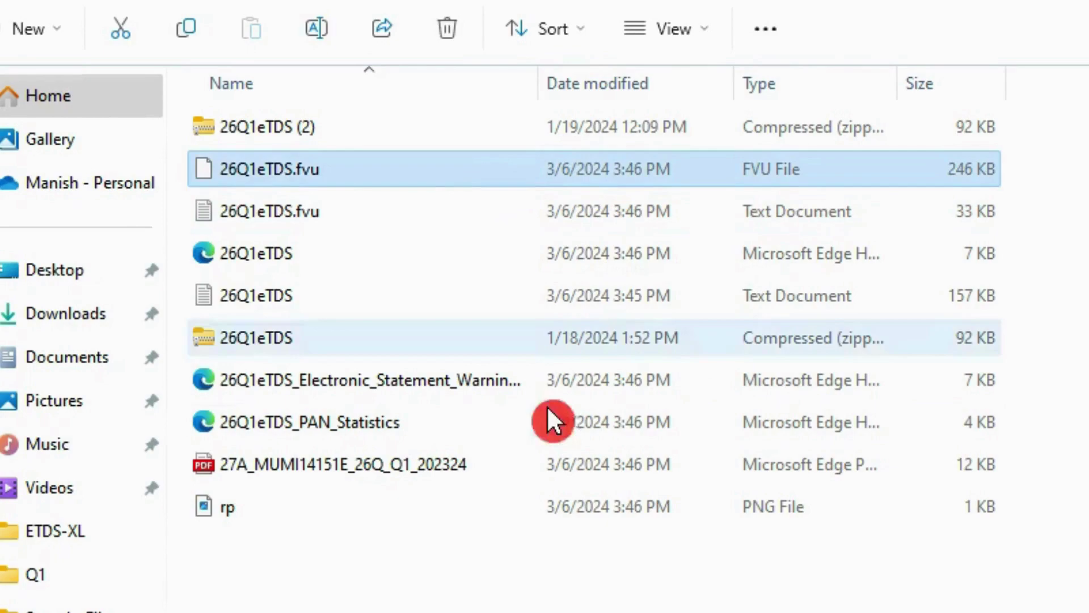
left_click(532, 457)
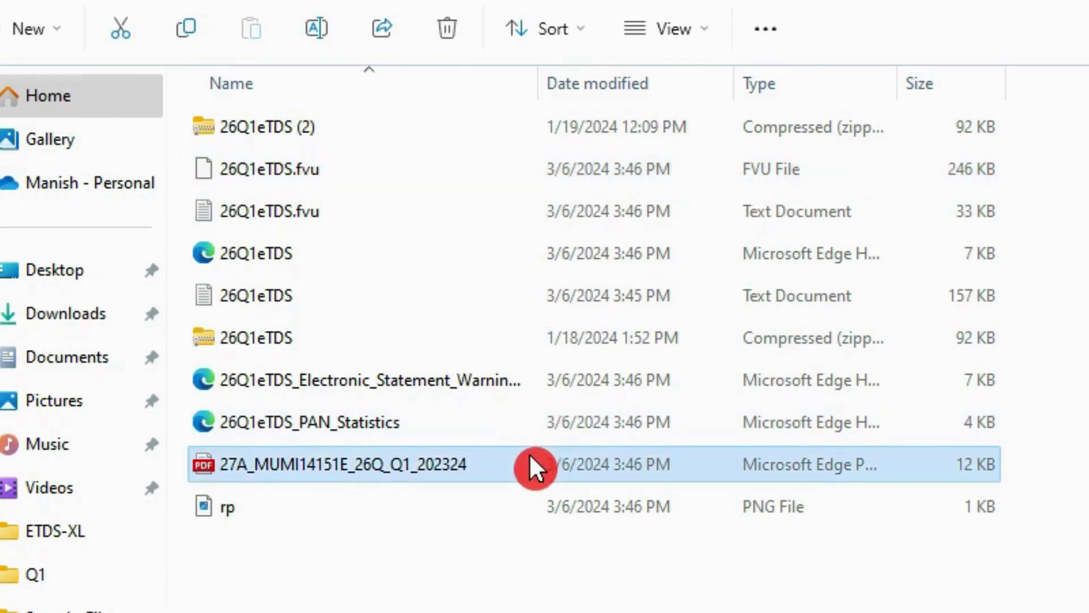